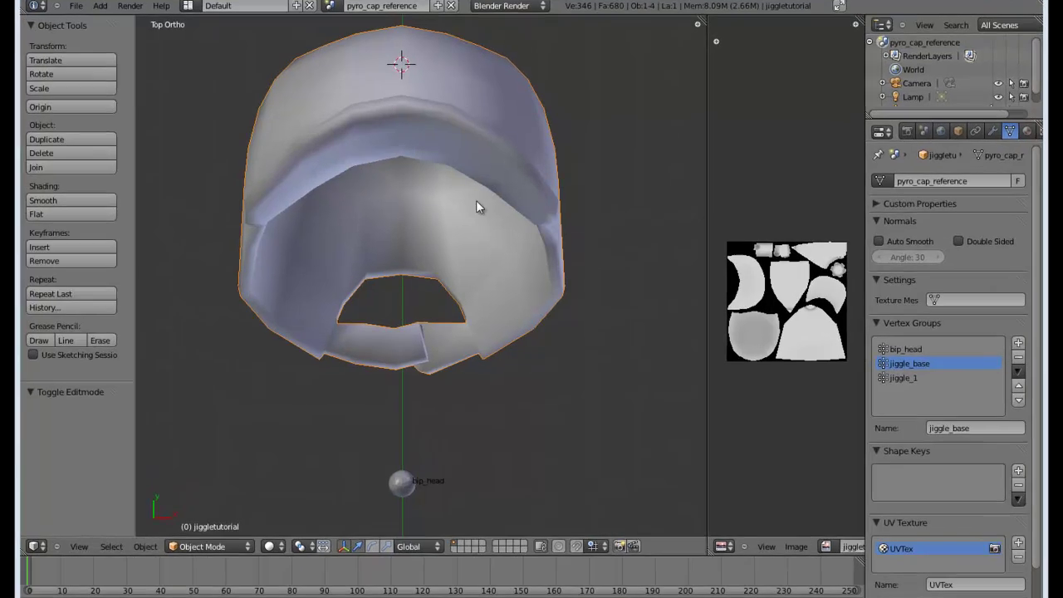
- Inspect the cap from the side, return to Top view, and select the armature via its bip_head bone
middle_click_drag(582, 210, 567, 304)
scroll(524, 233, "down", 5)
key("KP_7")
scroll(567, 304, "up", 5)
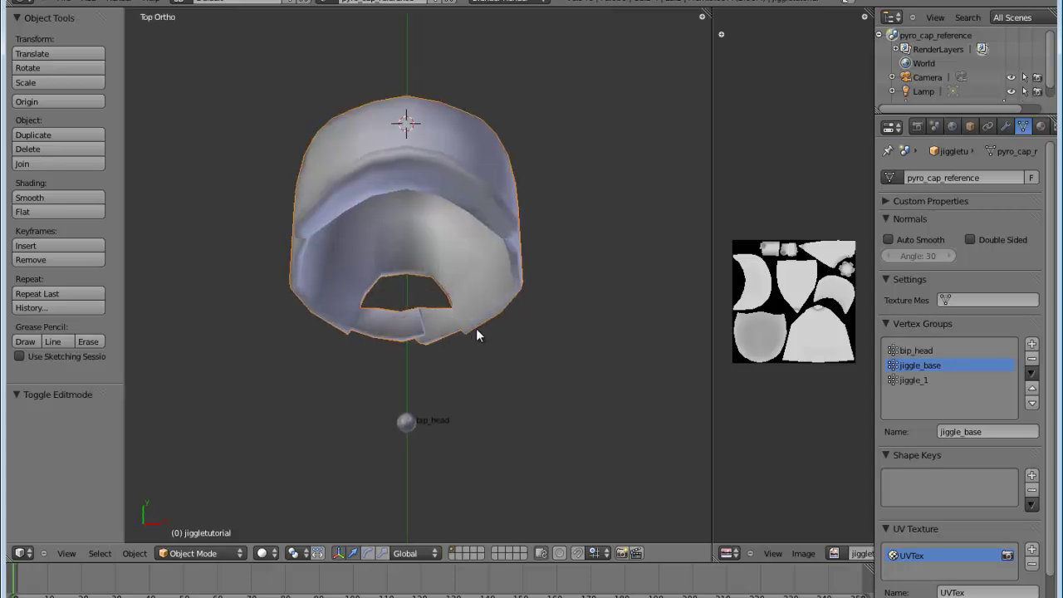
right_click(424, 450)
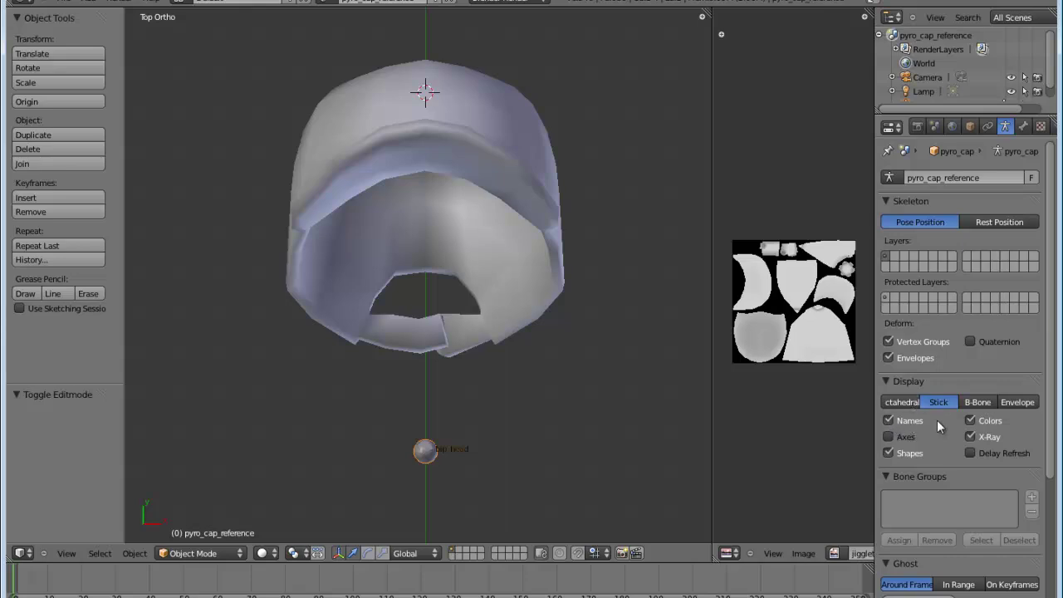
- Set the armature's bone display to Octahedral and zoom in on the bone
left_click(898, 403)
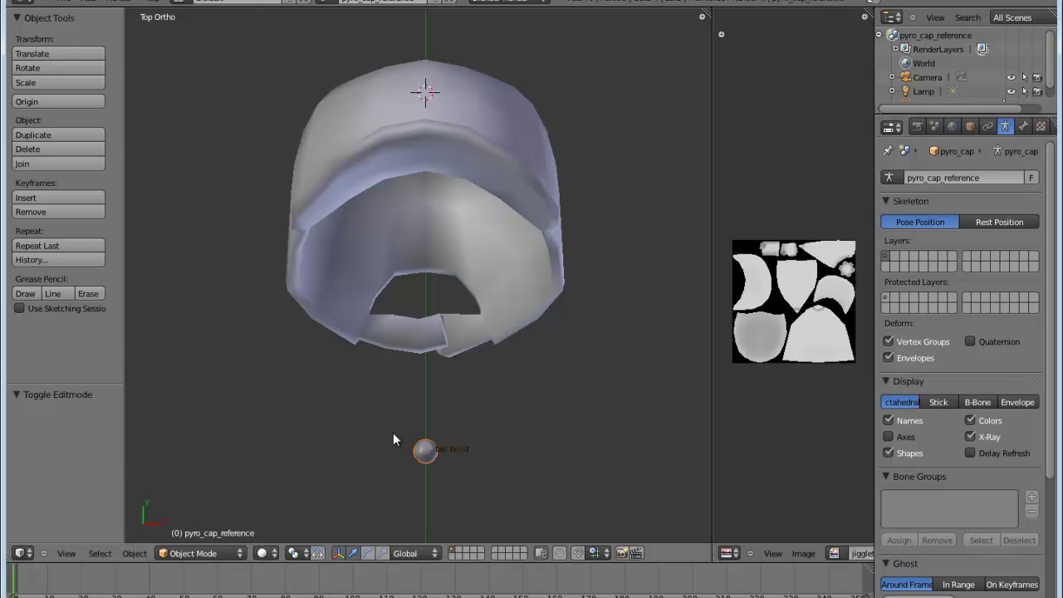
middle_click_drag(435, 468, 449, 321, "shift")
scroll(457, 245, "up", 6)
scroll(453, 355, "up", 2)
- Enter armature Edit Mode and frame the view along the bip_head bone
key("Tab")
scroll(500, 327, "down", 5)
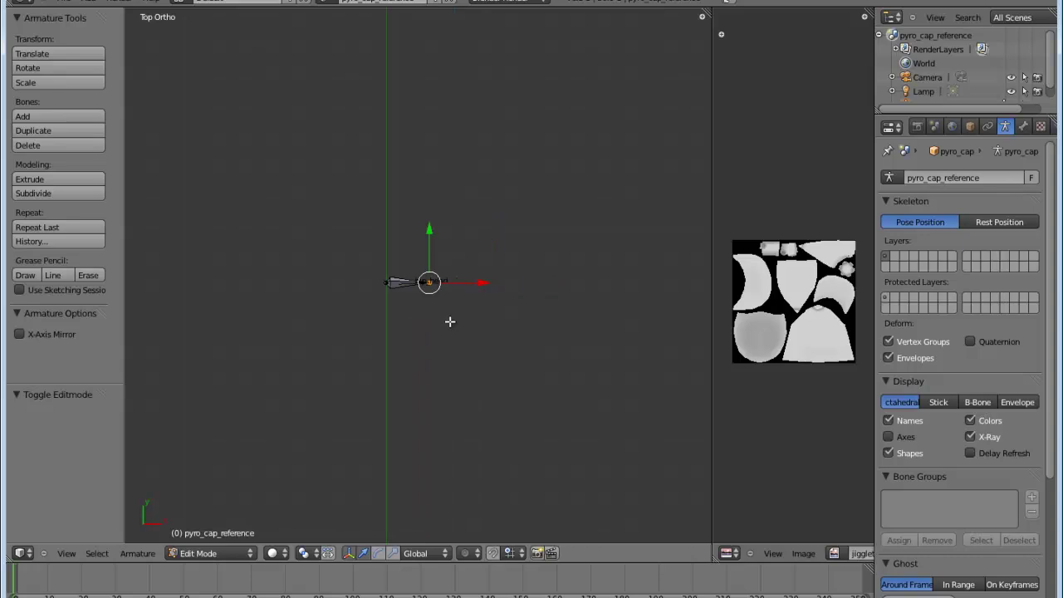
scroll(456, 326, "up", 4)
scroll(455, 325, "up", 3)
middle_click_drag(379, 361, 394, 318, "shift")
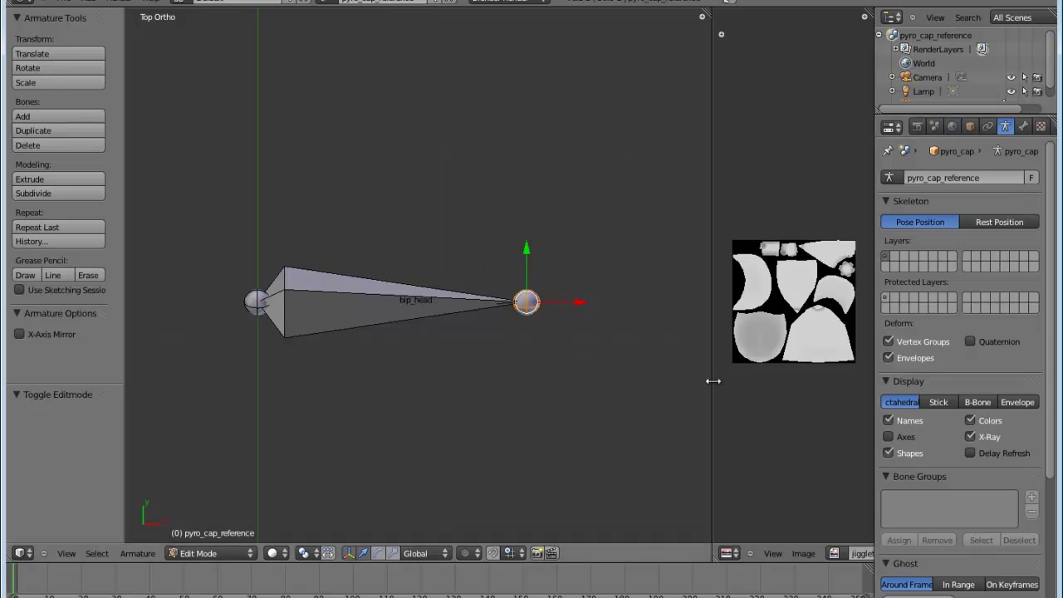
- Switch bone display to Stick and check selection of bip_head's head, tail and body
left_click(936, 403)
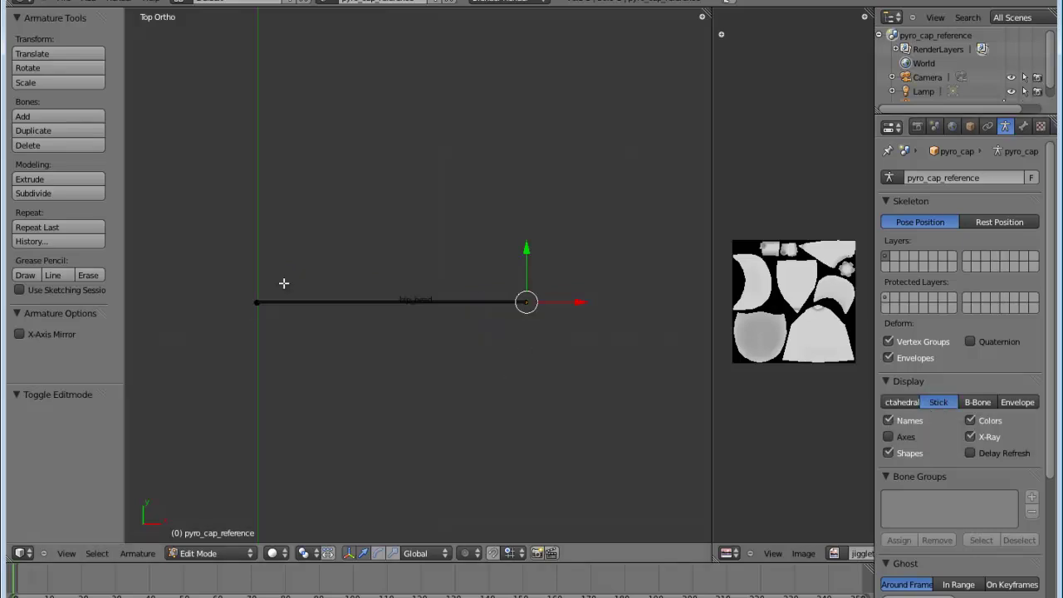
right_click(256, 302)
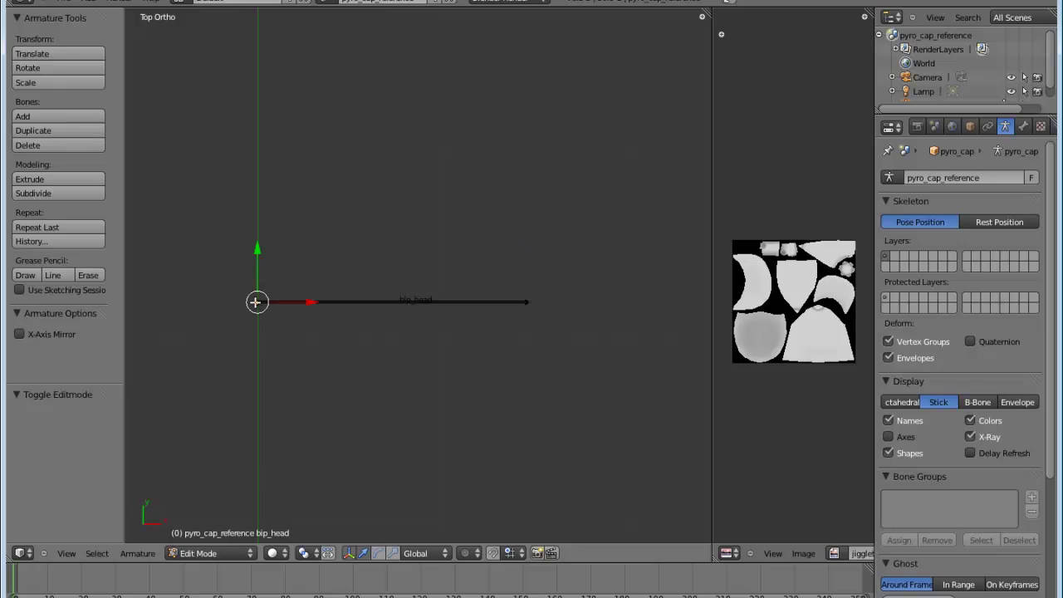
right_click(527, 302)
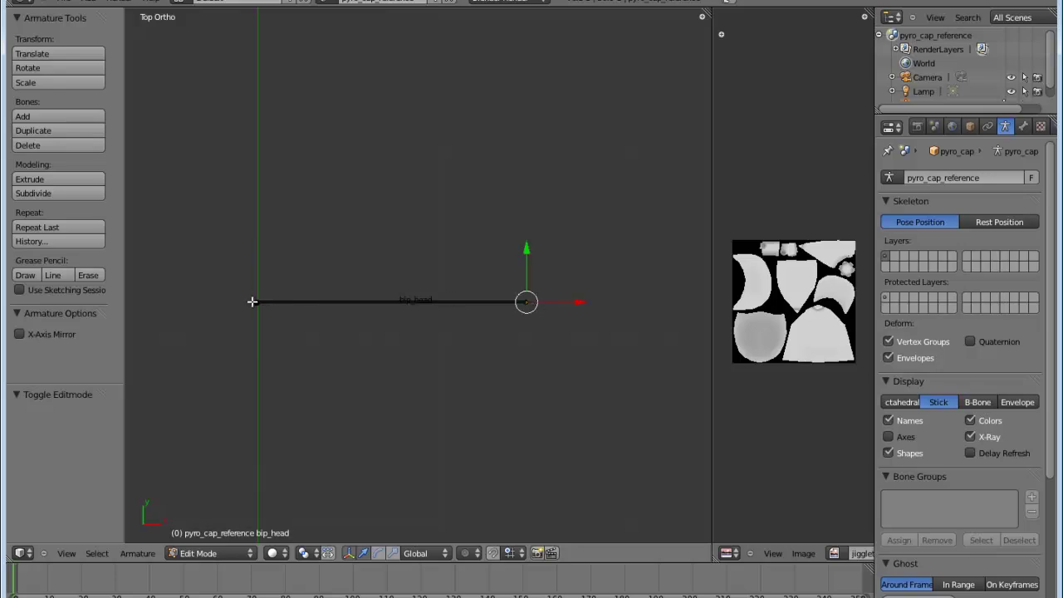
right_click(254, 301)
right_click(323, 301)
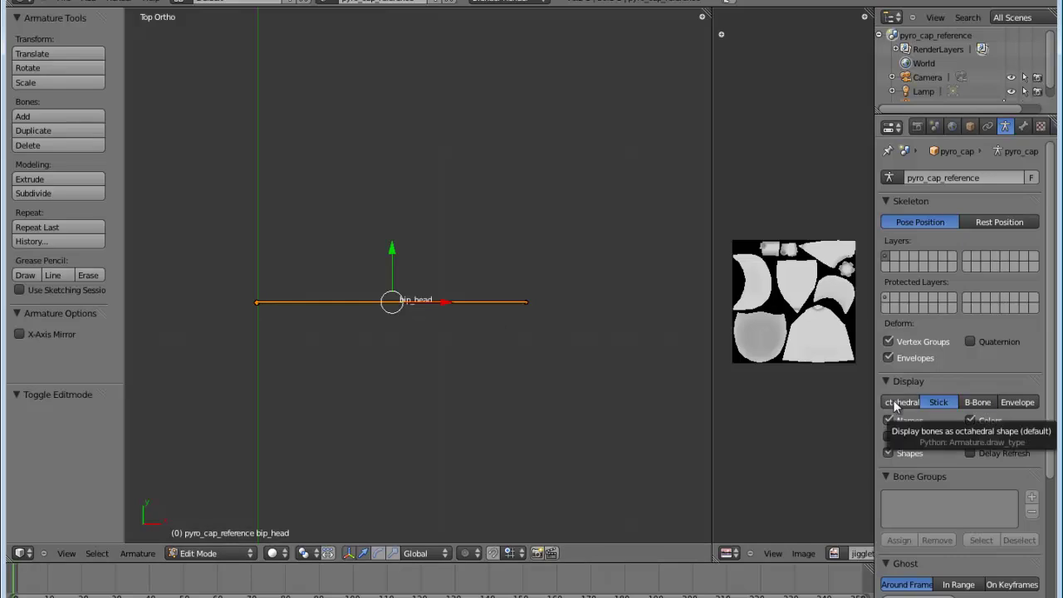
- Extrude bone bip_head.000 from bip_head's tip 5.838 units along Y into the cap
scroll(455, 268, "down", 4)
middle_click_drag(456, 268, 426, 315, "shift")
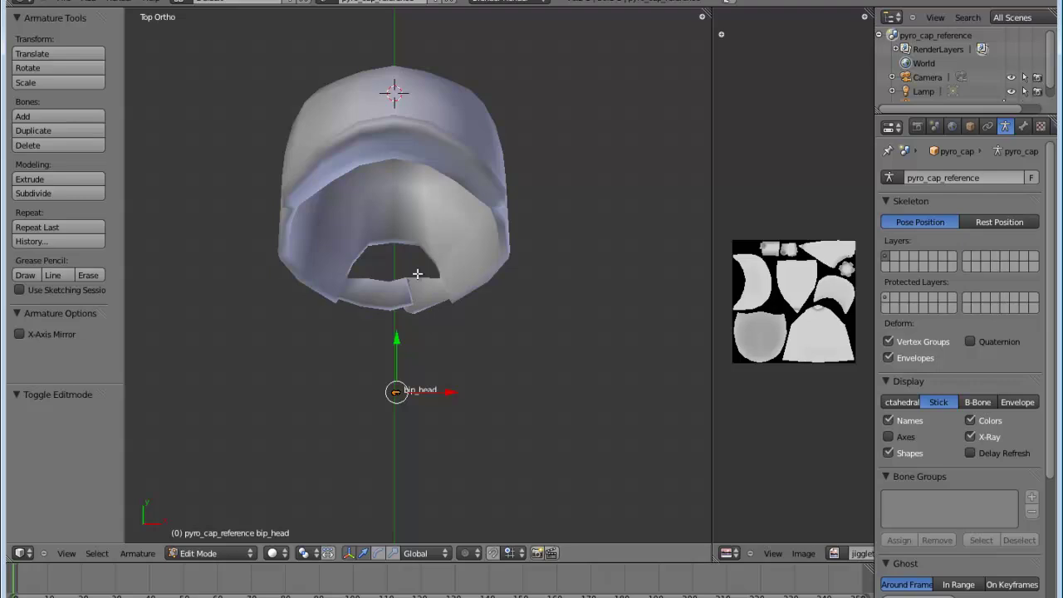
middle_click_drag(419, 274, 413, 407, "shift")
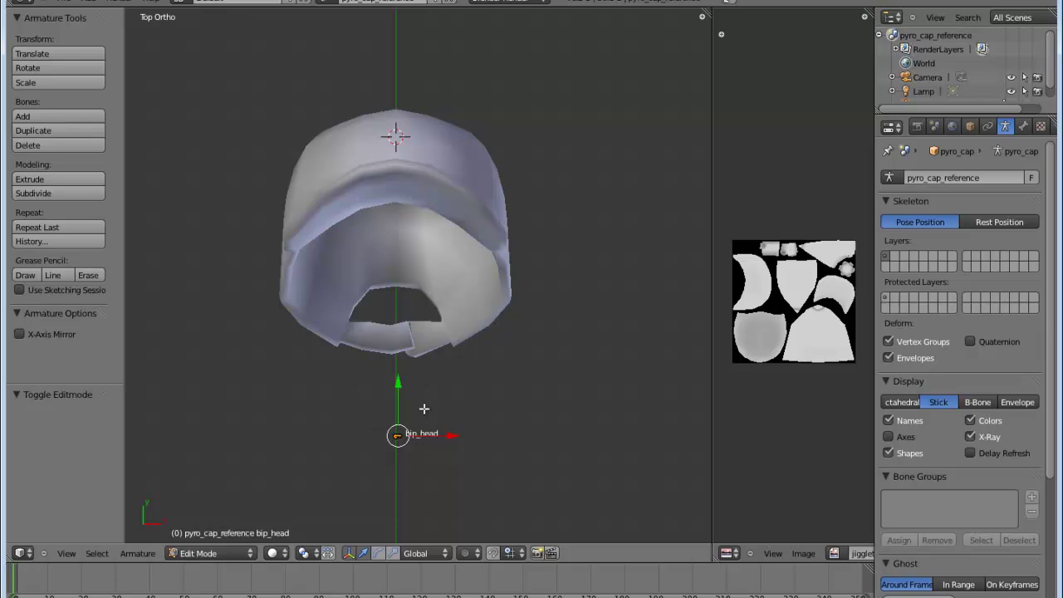
key("e")
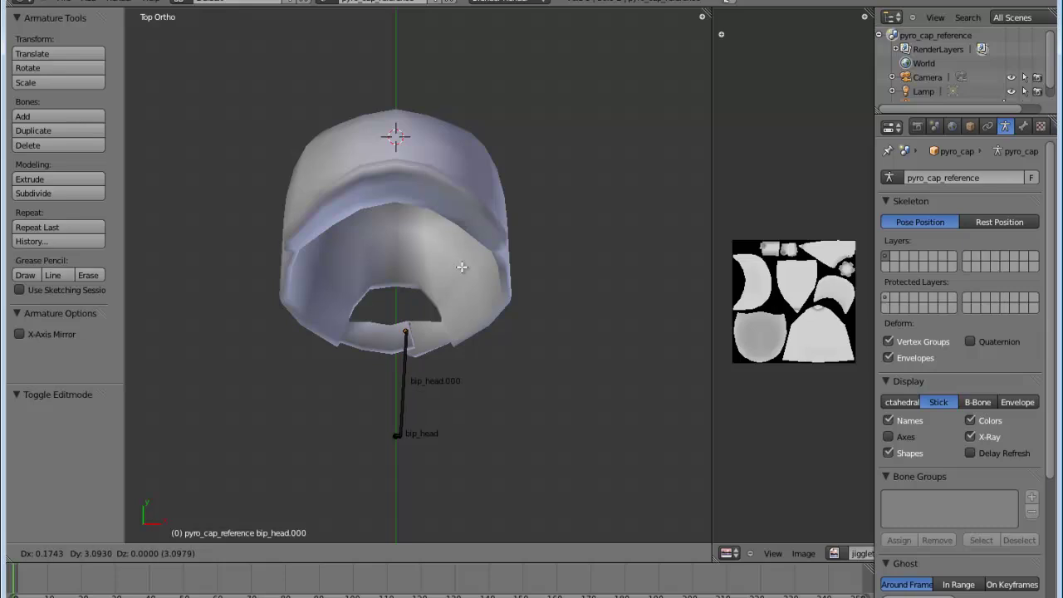
key("y")
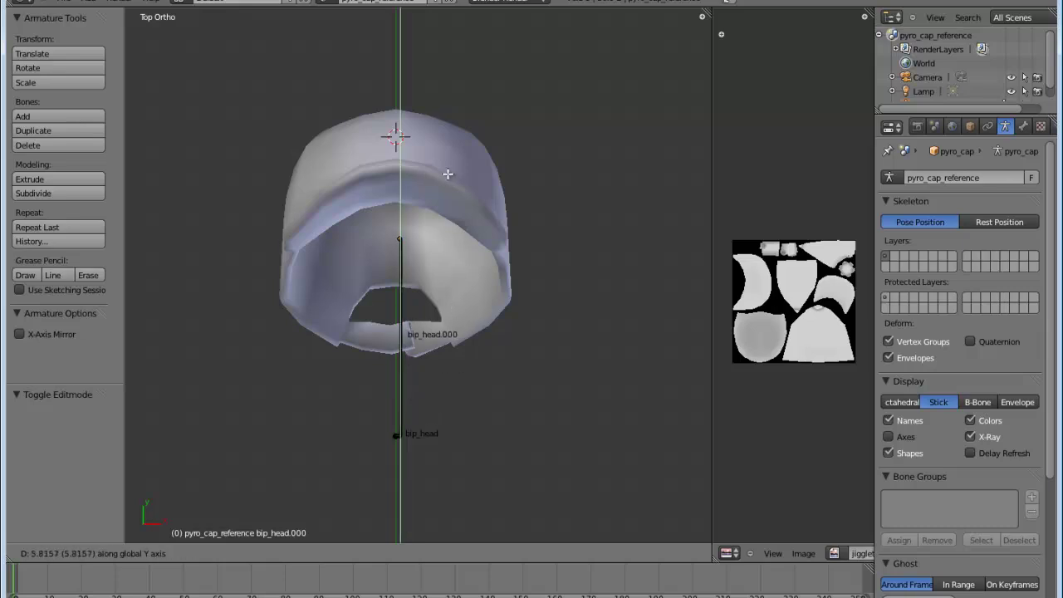
left_click(448, 175)
- In Right Ortho view, move bip_head.000's tip up inside the cap
key("KP_3")
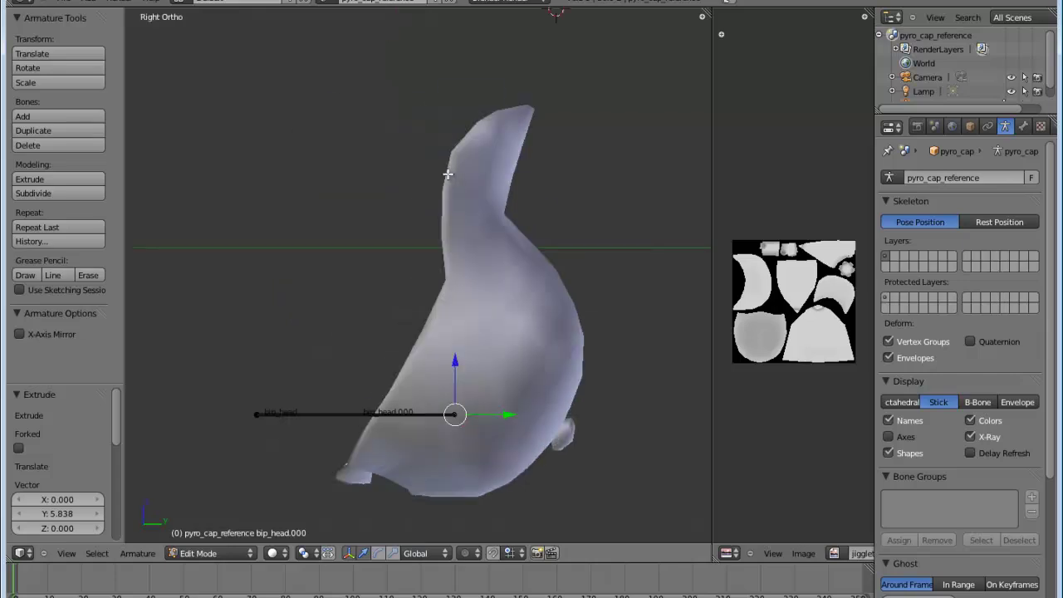
key("g")
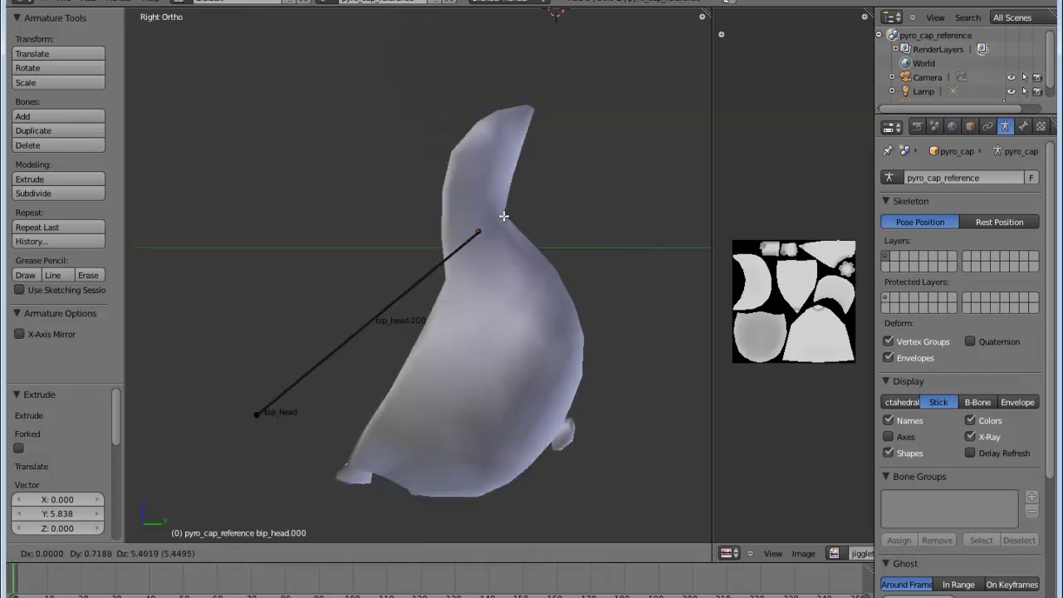
left_click(503, 222)
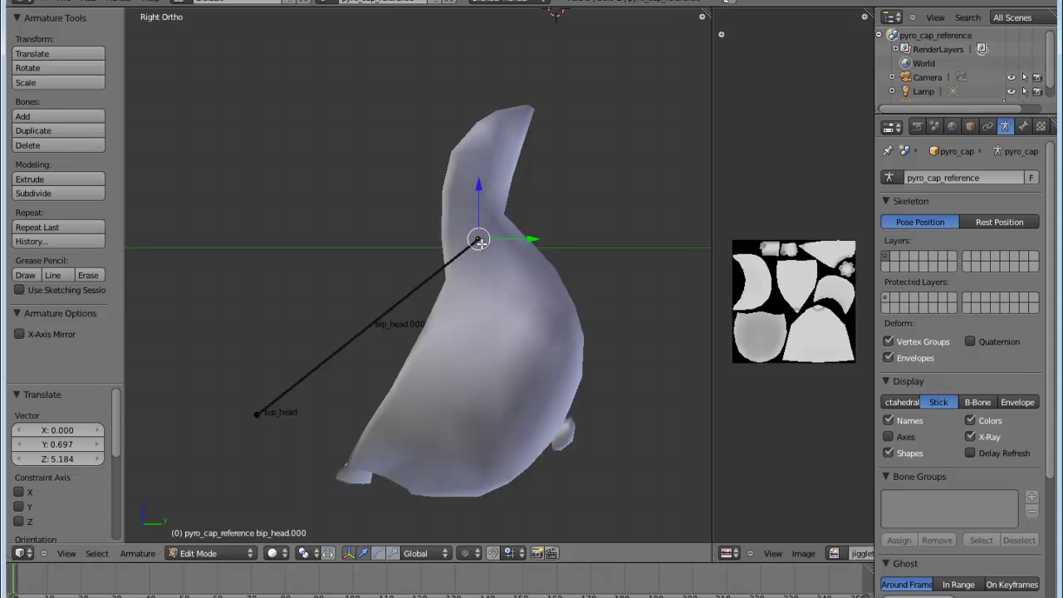
left_click_drag(479, 241, 480, 235)
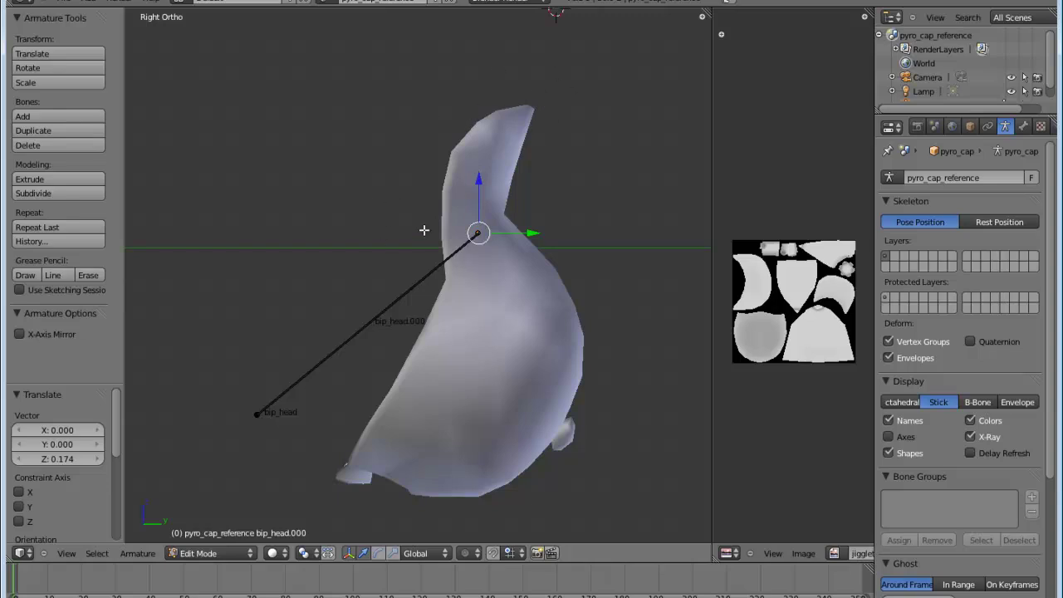
- Extrude bip_head.001 to the cap's upper point (0.610 Y, 3.398 Z) and orbit to check
key("e")
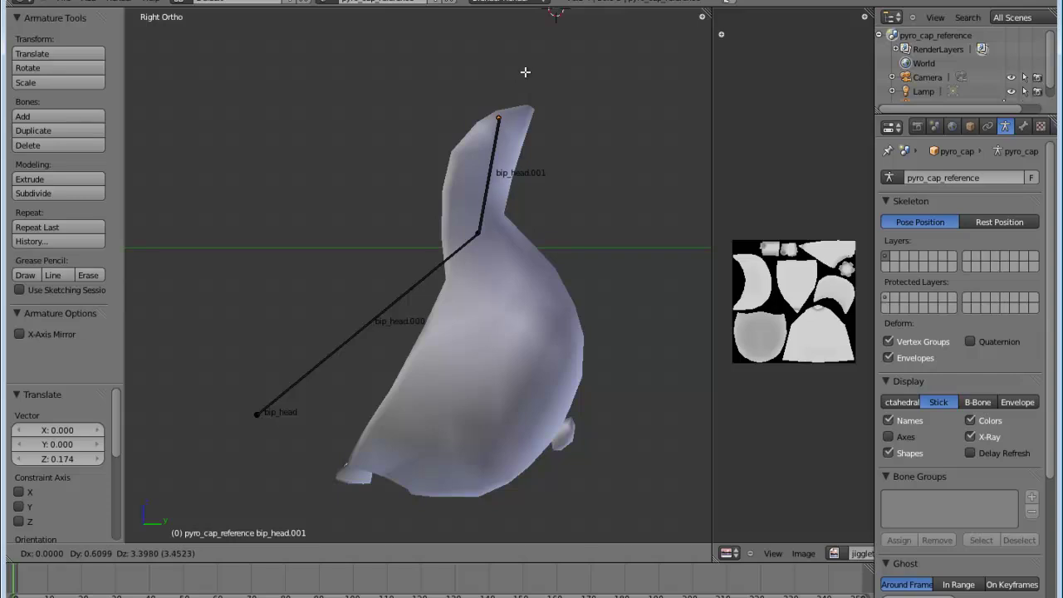
left_click(525, 73)
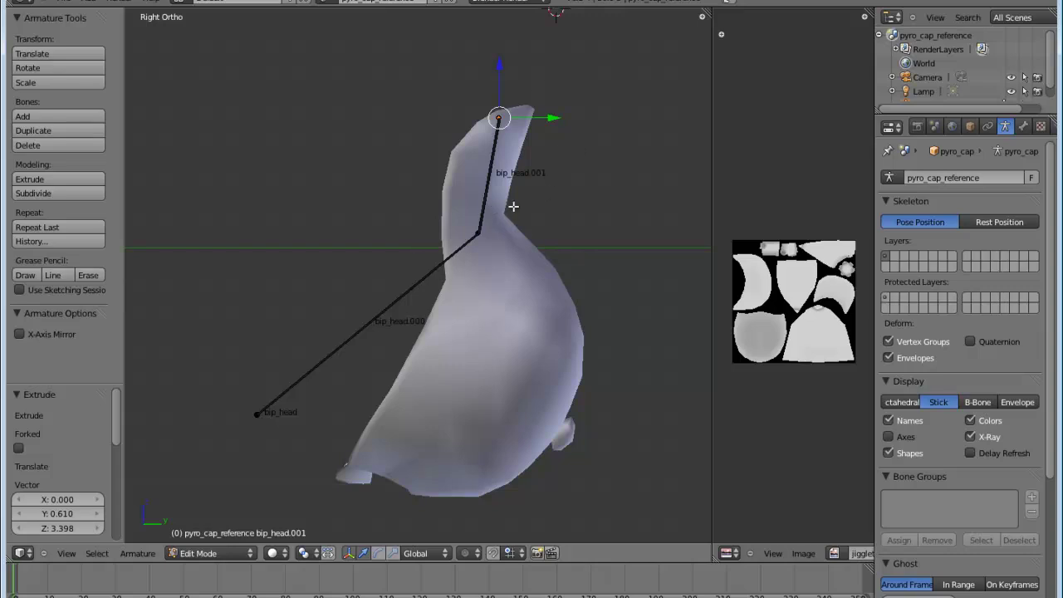
key("KP_7")
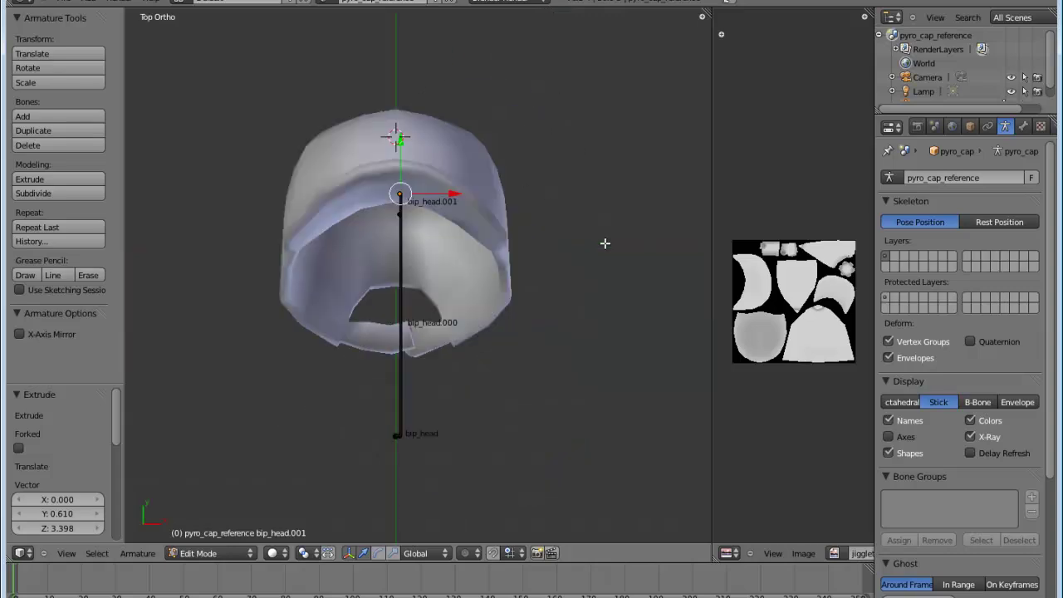
middle_click_drag(432, 221, 569, 271)
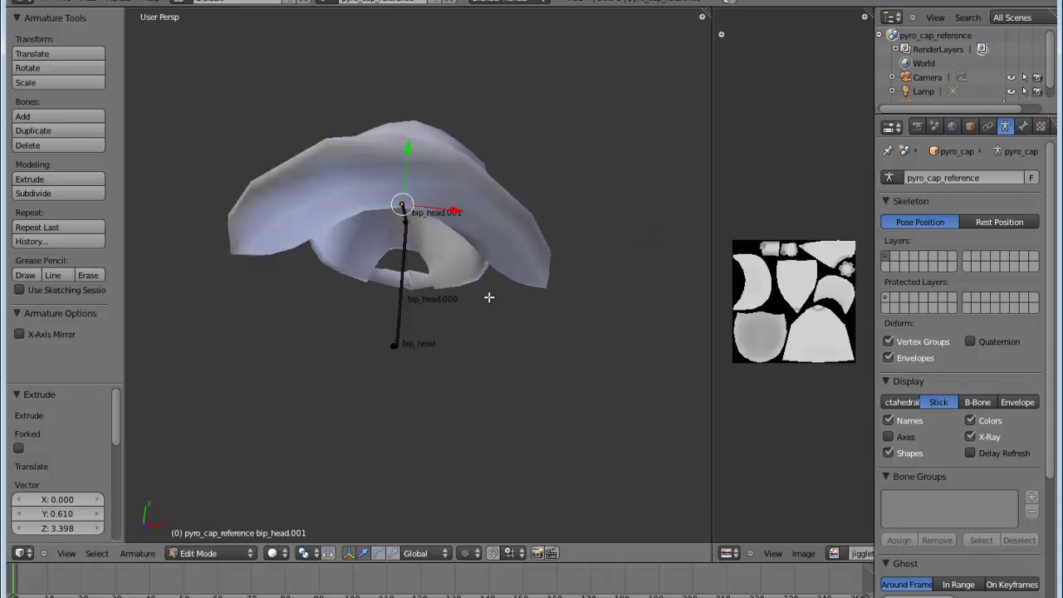
middle_click_drag(489, 297, 457, 238)
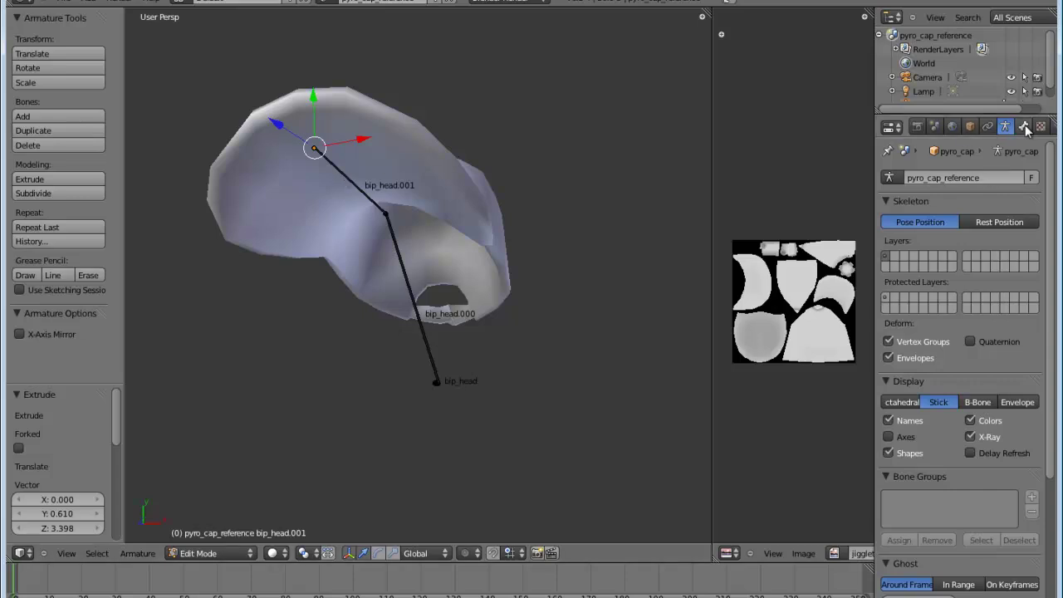
- Rename the selected tip bone to jiggle_1 in the Bone properties
left_click(1024, 126)
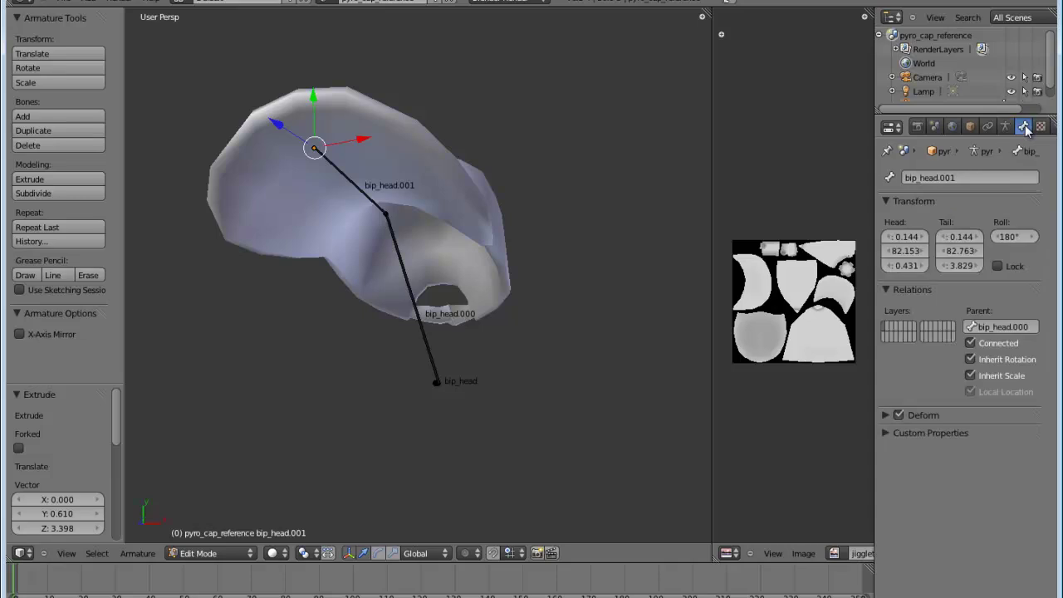
left_click(952, 178)
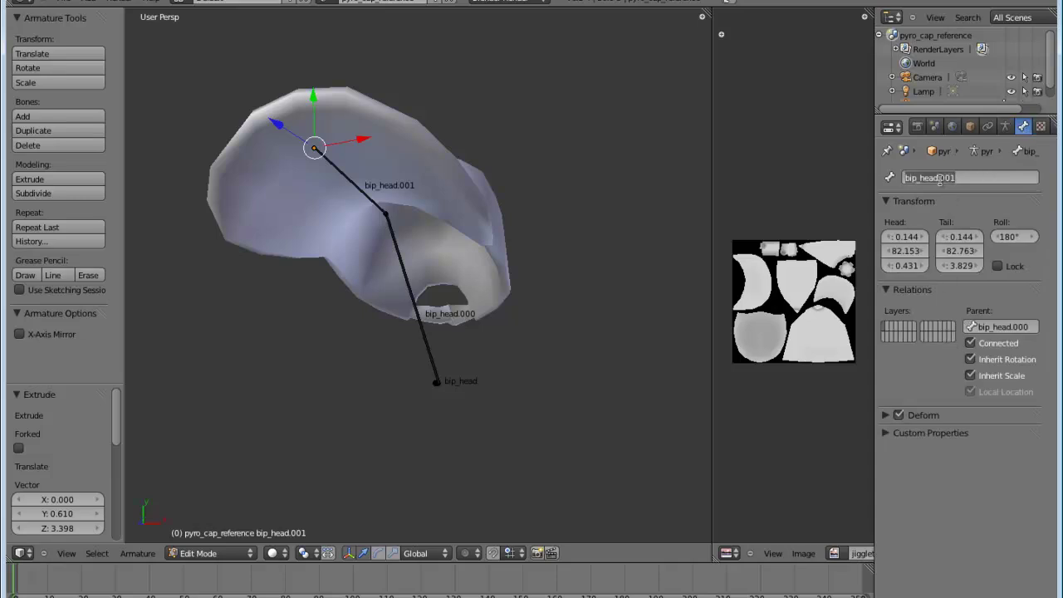
key("BackSpace")
key("BackSpace")
type("jiggle_1")
key("Return")
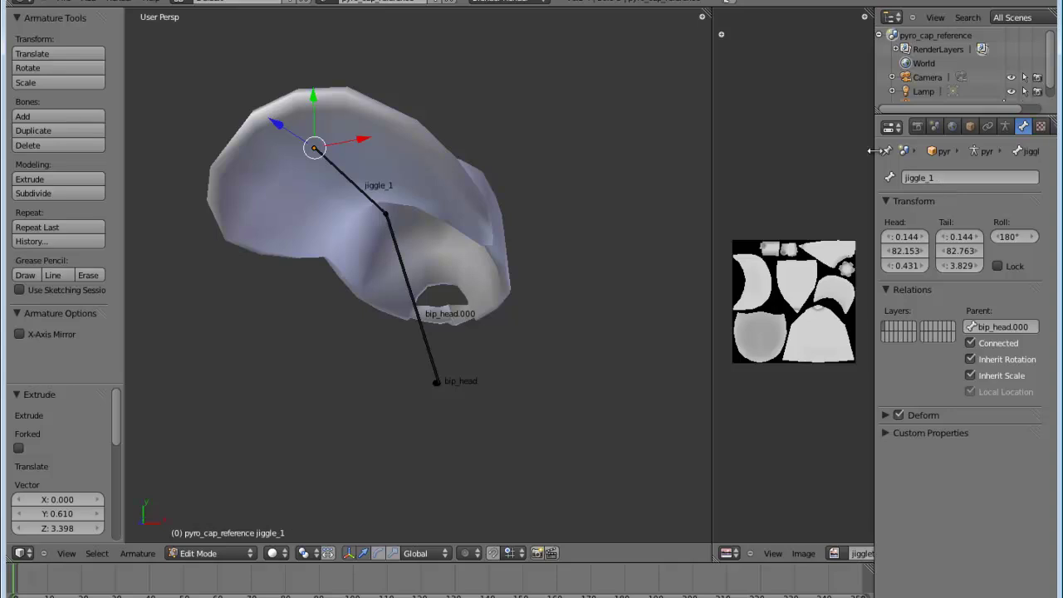
- Rename bone bip_head.000 to jiggle_base
middle_click_drag(441, 204, 428, 253)
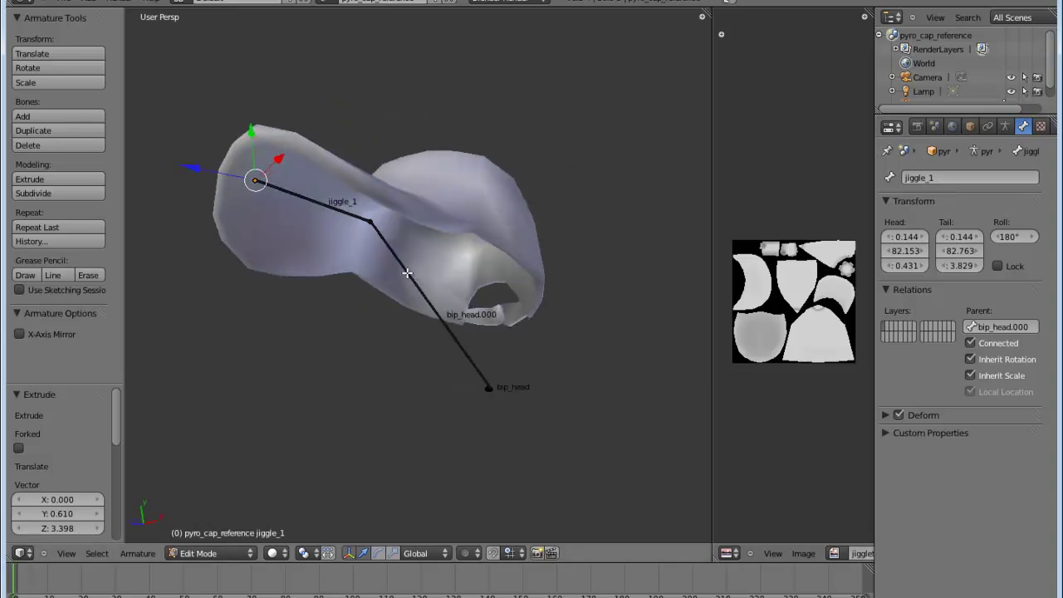
right_click(406, 274)
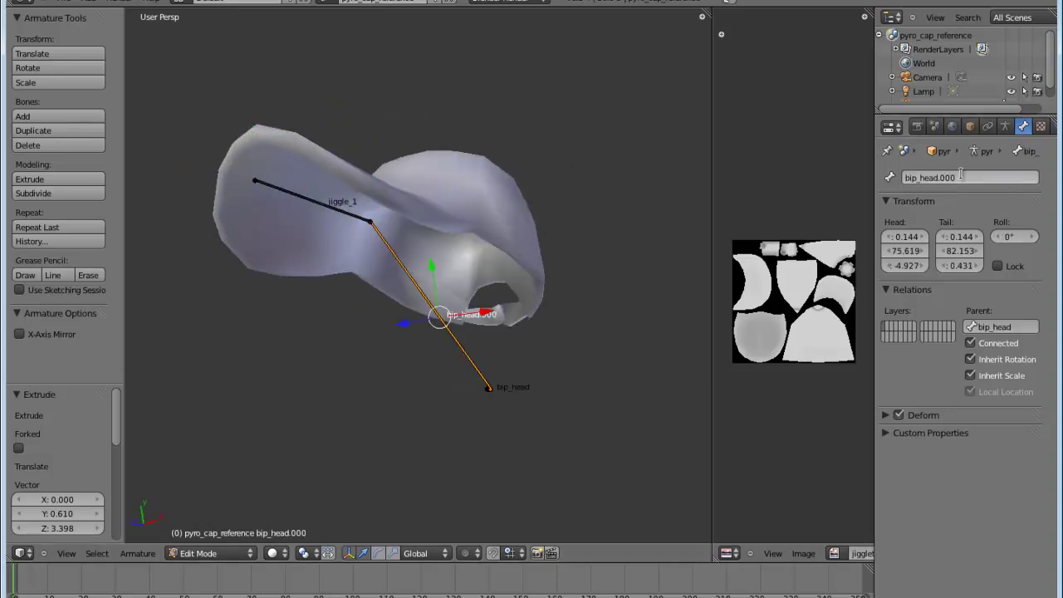
left_click(961, 177)
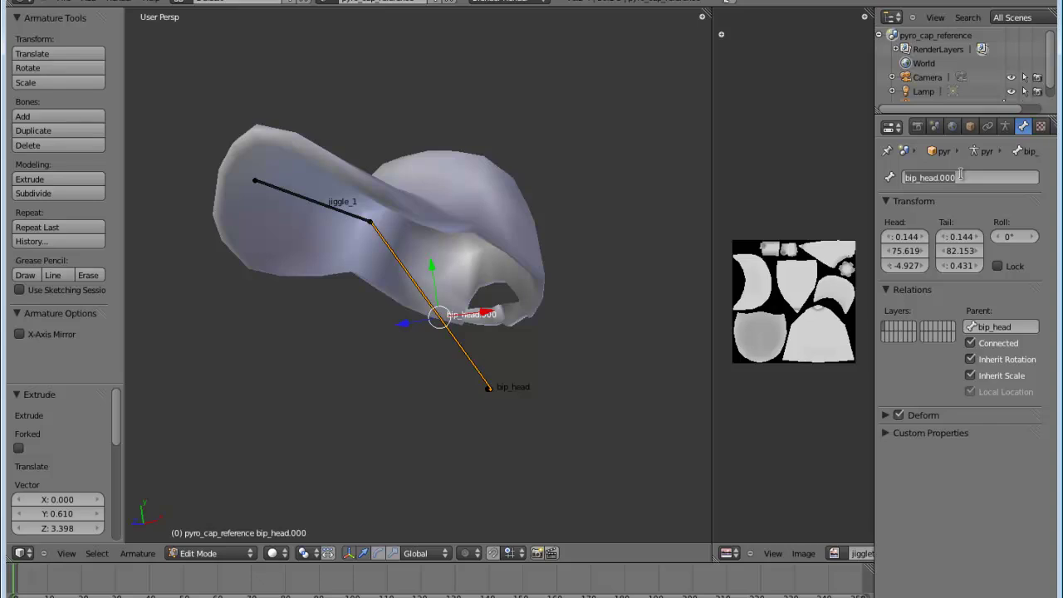
key("BackSpace")
type("jiggle_base")
key("Return")
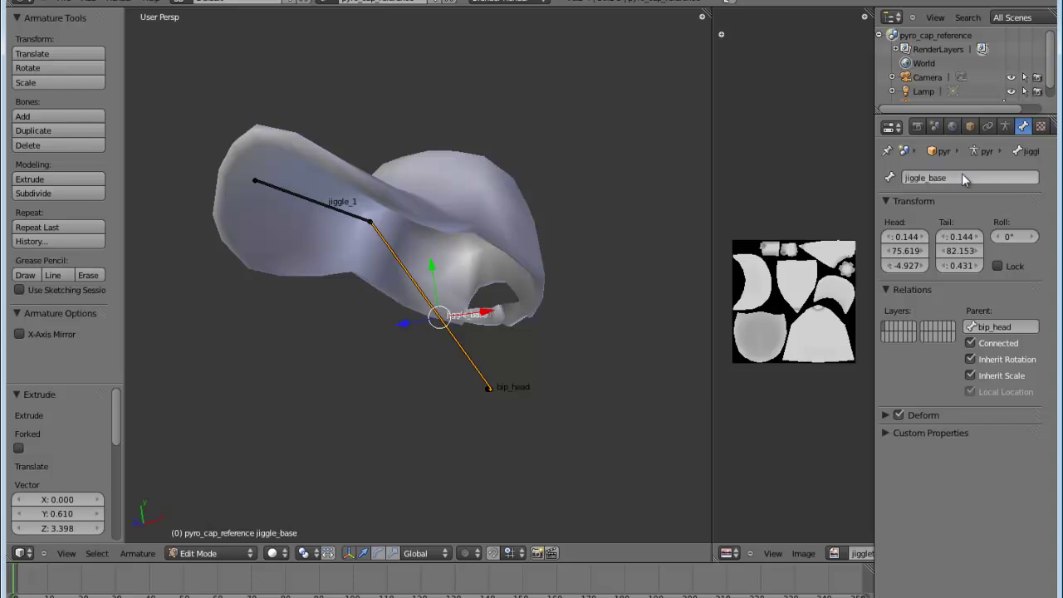
- Select the bip_head bone and orbit to review the finished chain inside the cap
right_click(488, 387)
middle_click_drag(430, 341, 502, 291)
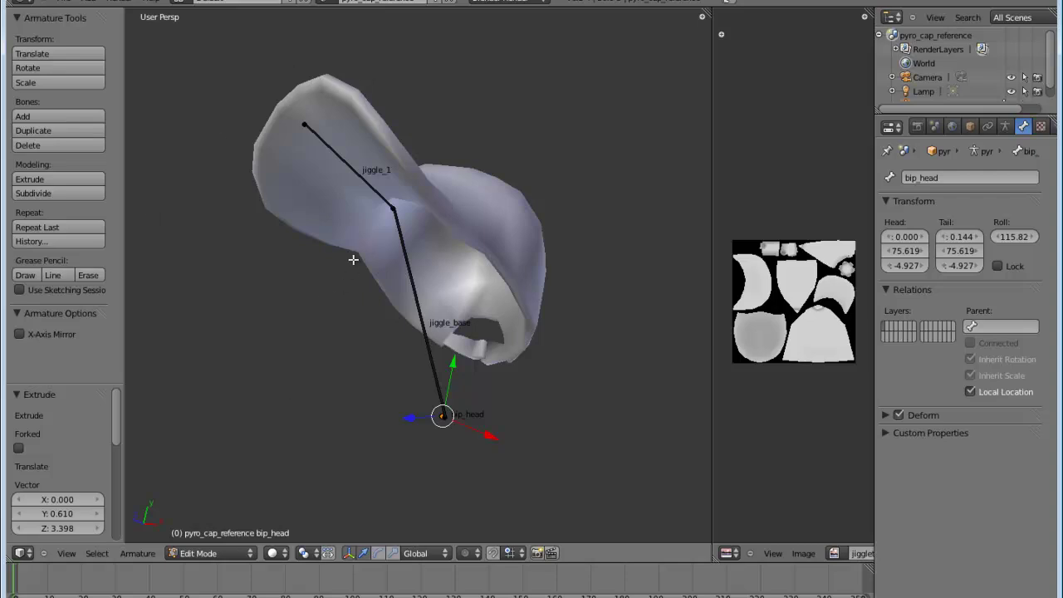
middle_click_drag(353, 258, 545, 349)
middle_click_drag(443, 283, 383, 322)
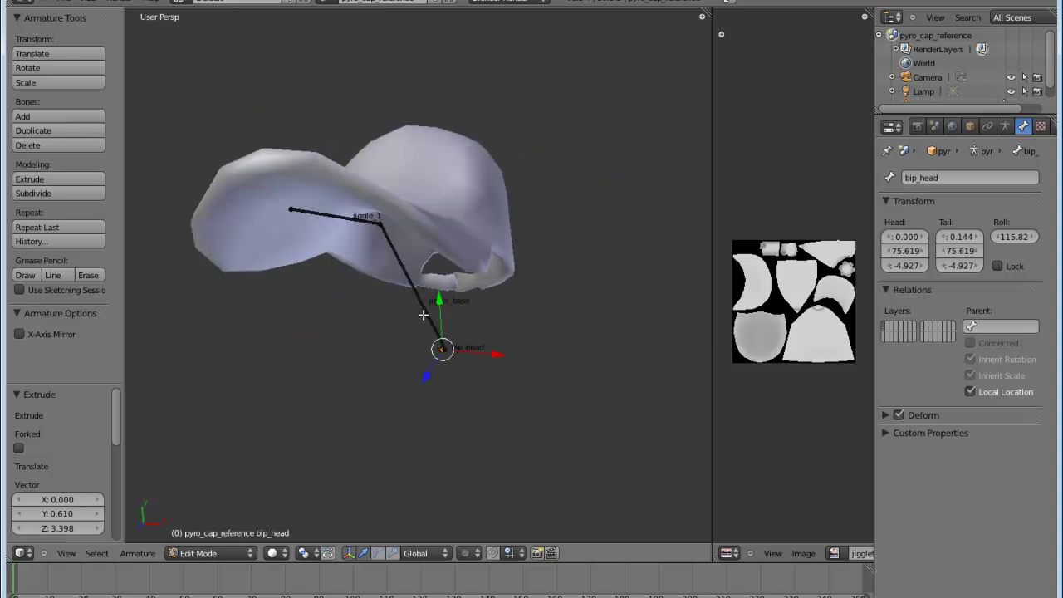
- Parent the cap mesh to the armature using Armature Deform With Empty Groups
key("Tab")
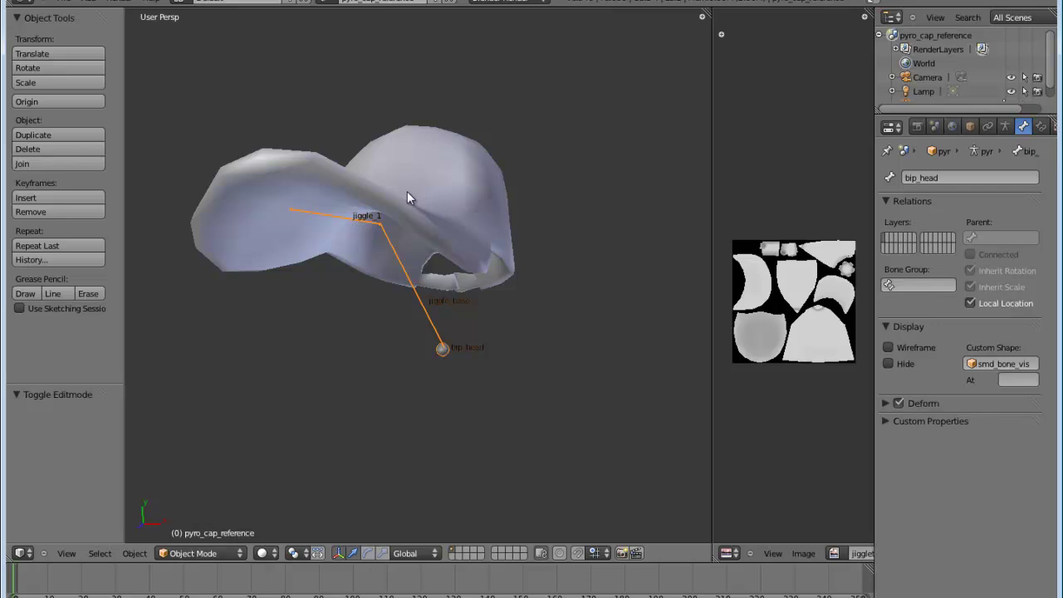
right_click(407, 193)
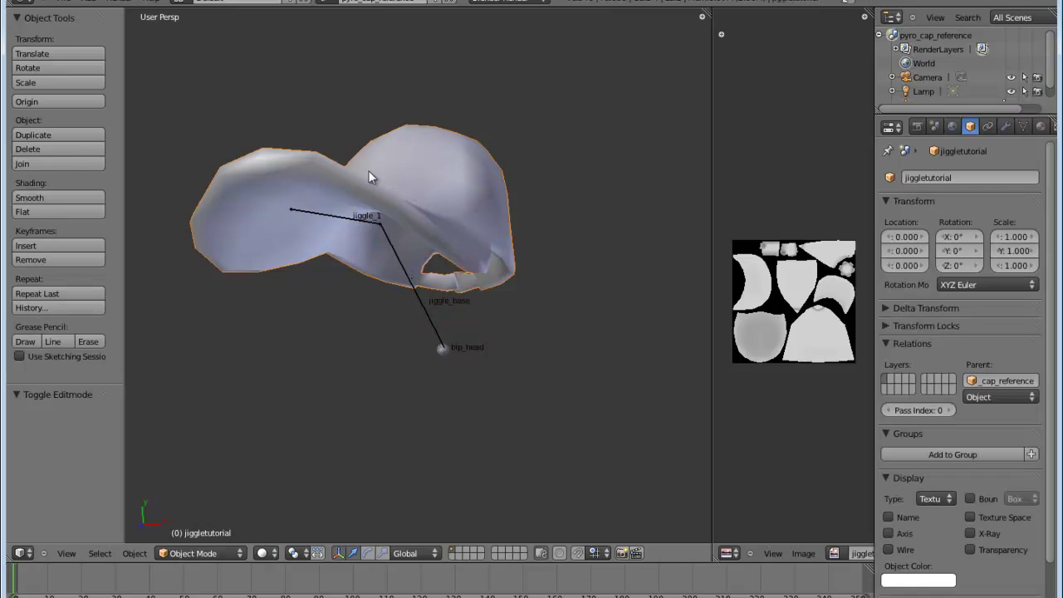
right_click(437, 331, "shift")
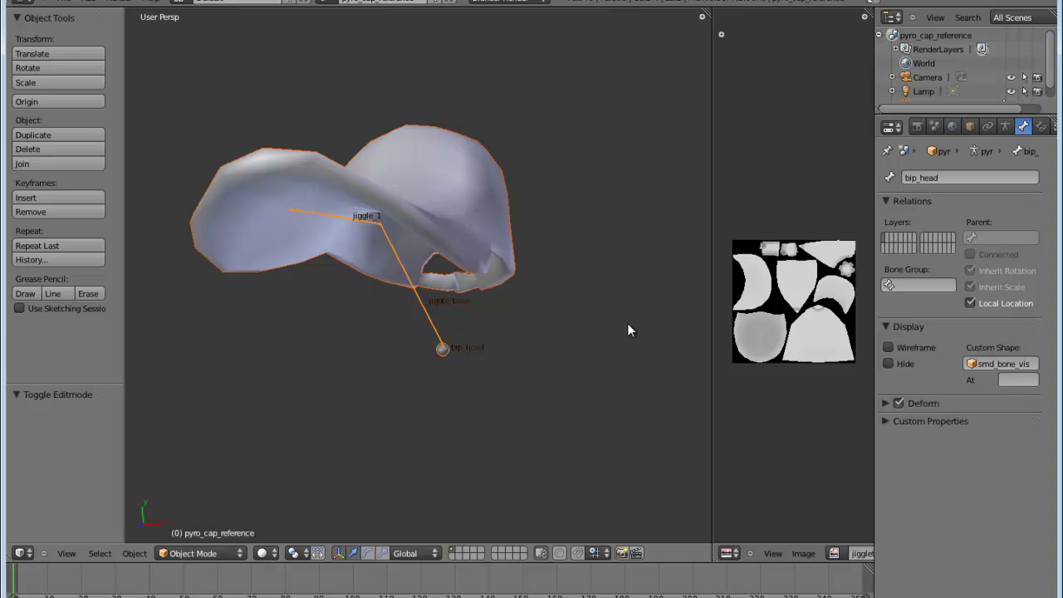
right_click(444, 178)
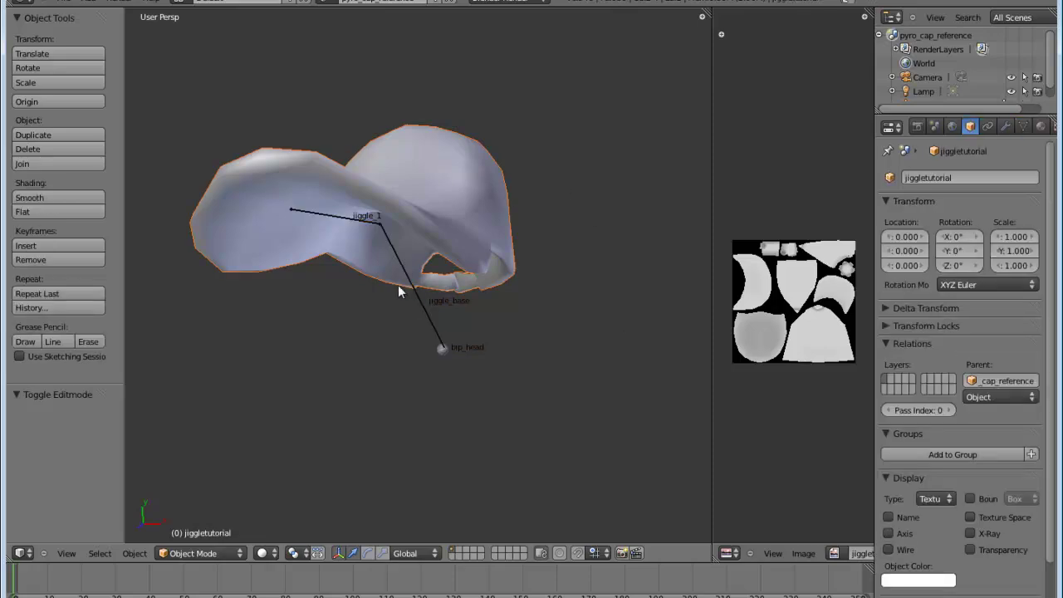
right_click(416, 292, "shift")
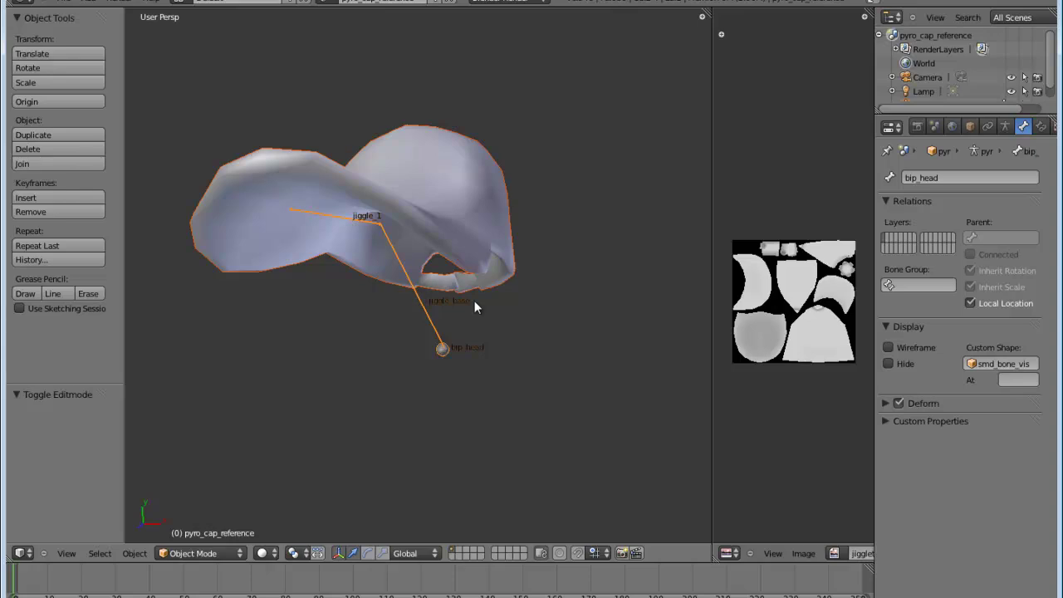
key("ctrl+p")
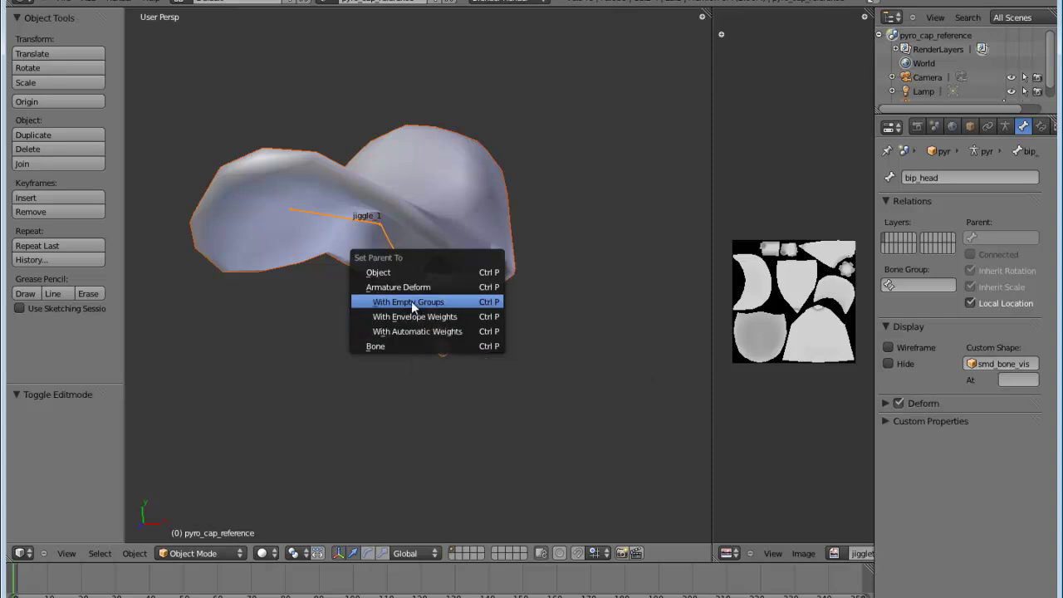
left_click(411, 301)
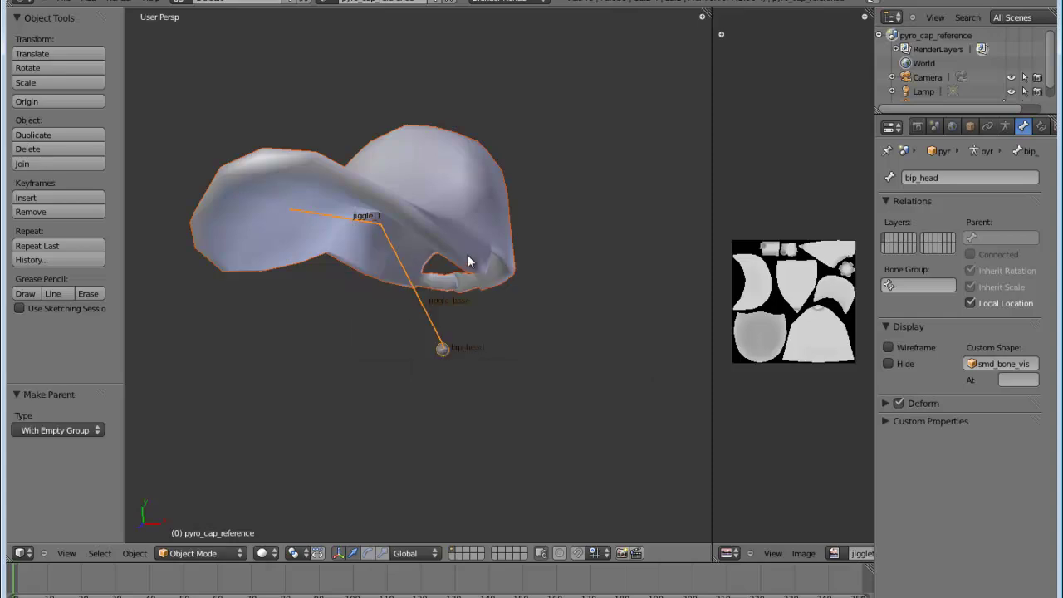
- Enter Edit Mode on the cap and review its bip_head, jiggle_base and jiggle_1 vertex groups
right_click(429, 201)
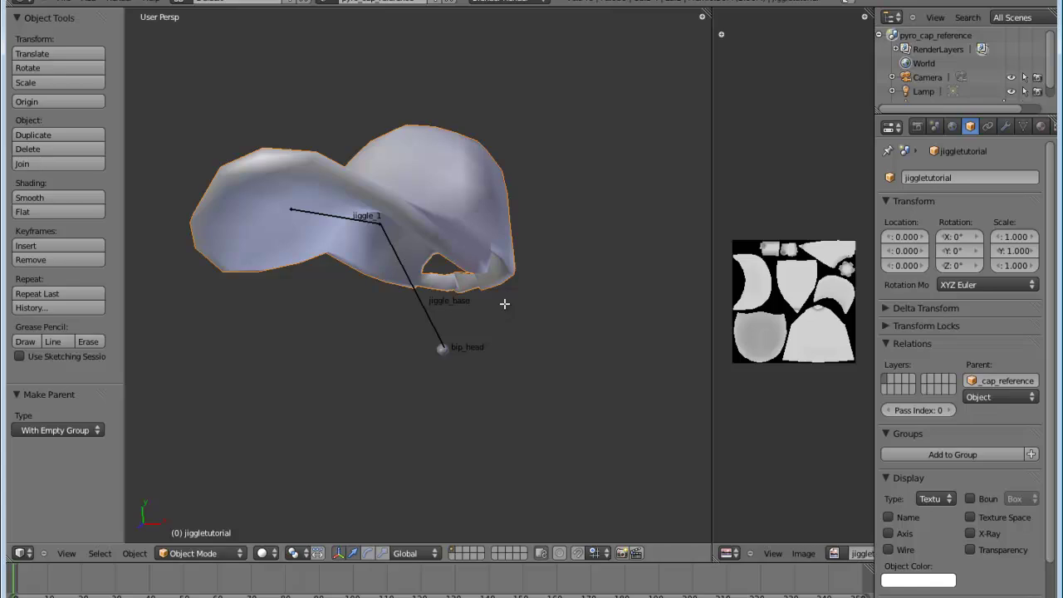
key("Tab")
middle_click_drag(493, 309, 531, 245)
left_click(1023, 125)
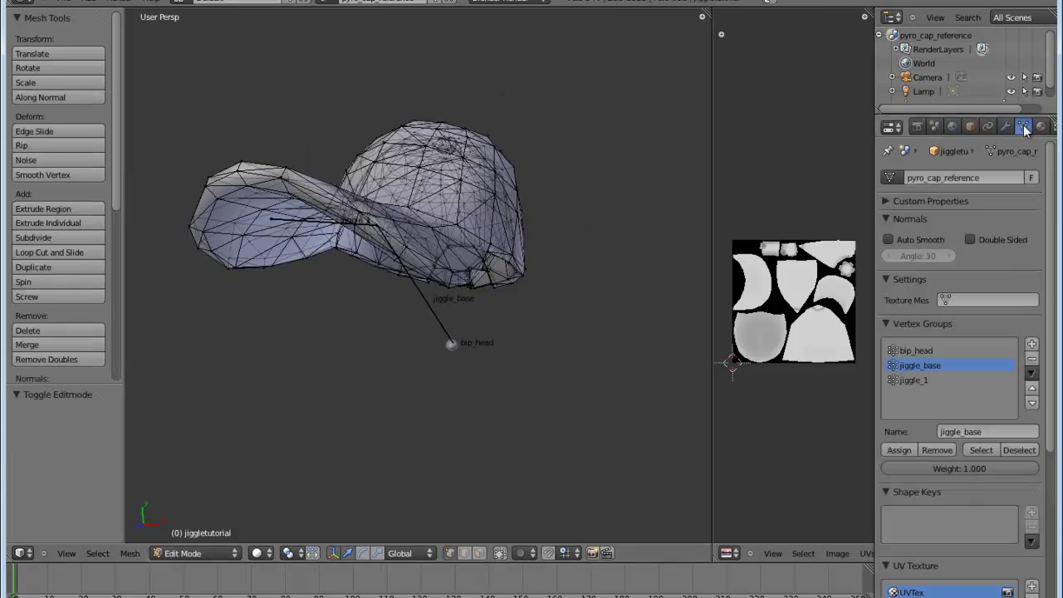
left_click(919, 351)
left_click(926, 366)
left_click(918, 351)
left_click(922, 366)
left_click(916, 379)
left_click(933, 350)
- Remove the selected vertices from jiggle_base and the brim vertices from jiggle_1
left_click(981, 449)
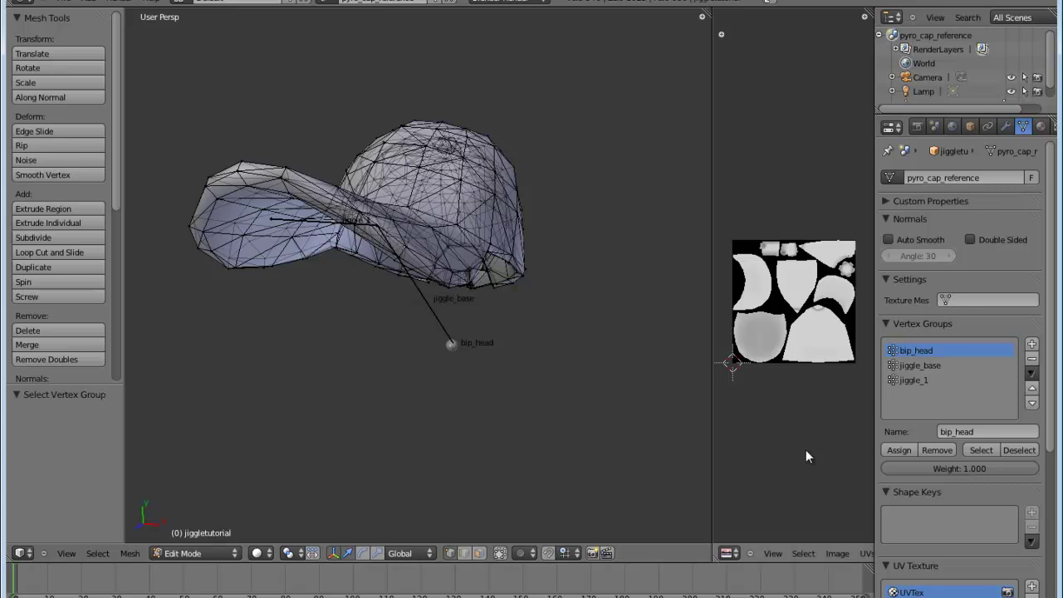
left_click(920, 365)
left_click(981, 449)
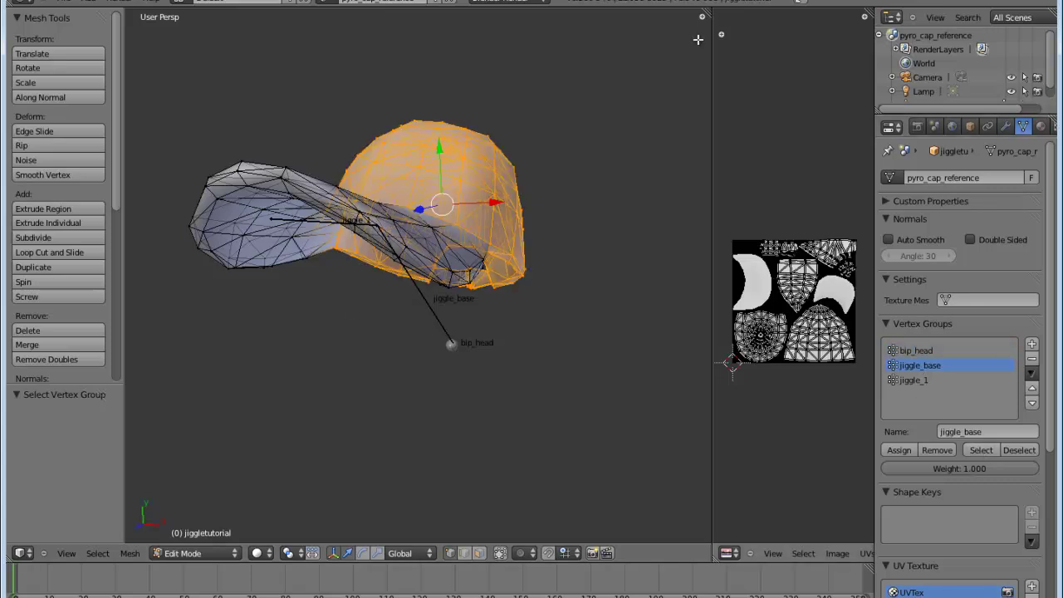
left_click(933, 451)
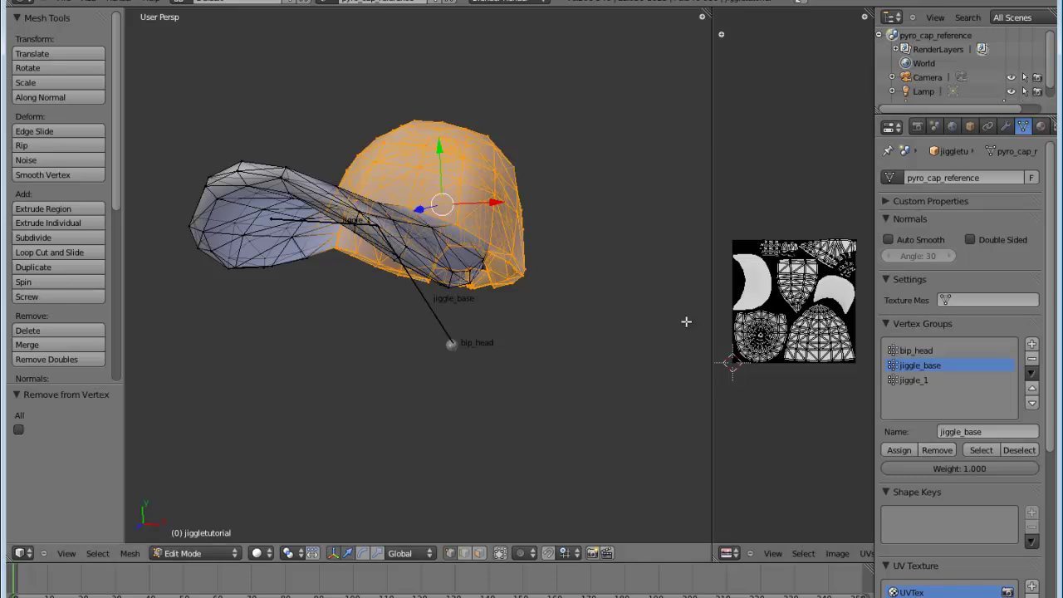
key("a")
left_click(974, 449)
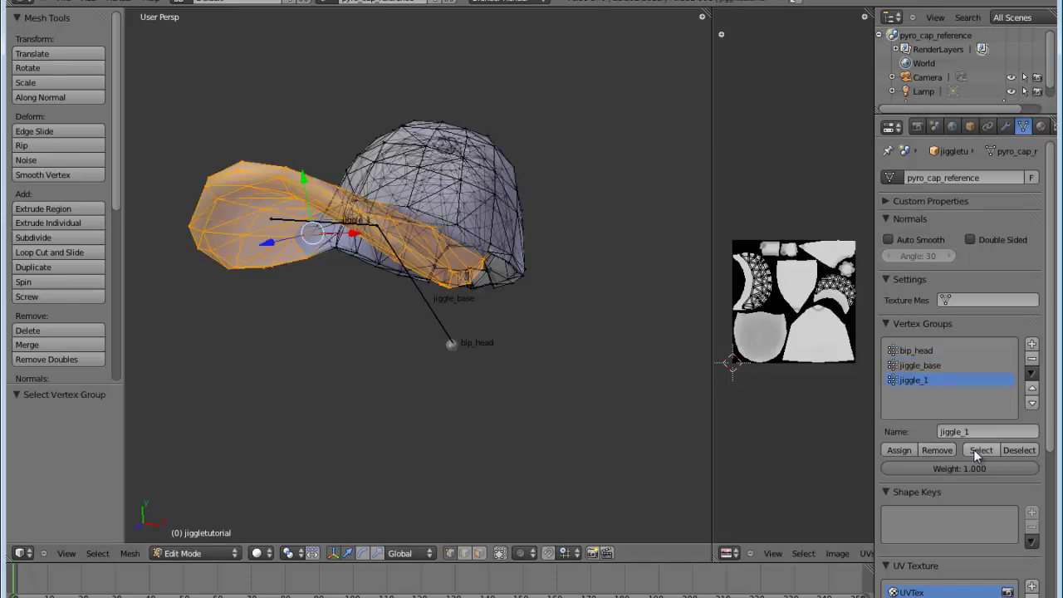
left_click(939, 451)
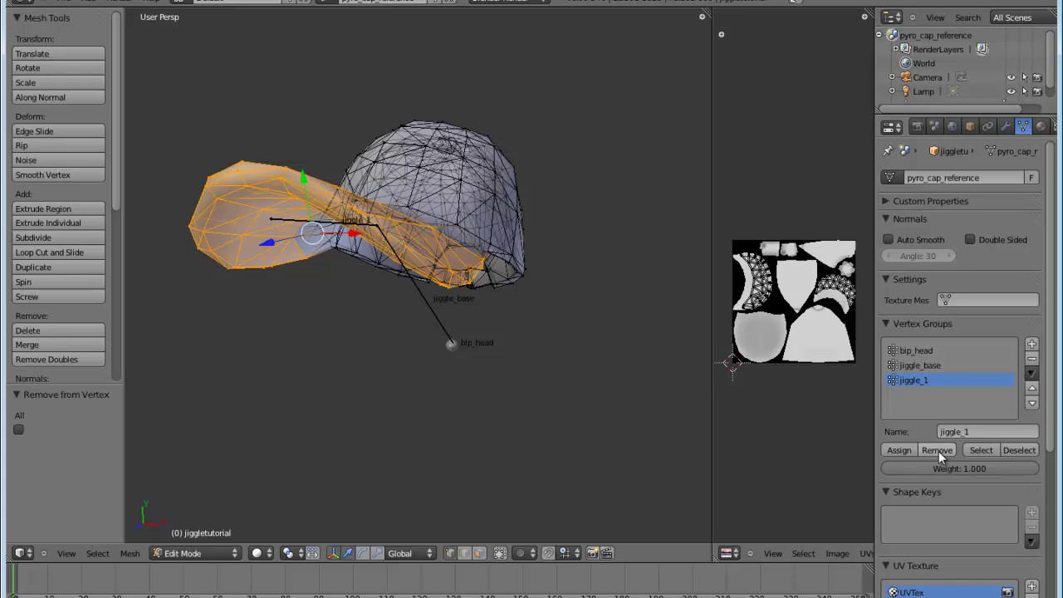
key("a")
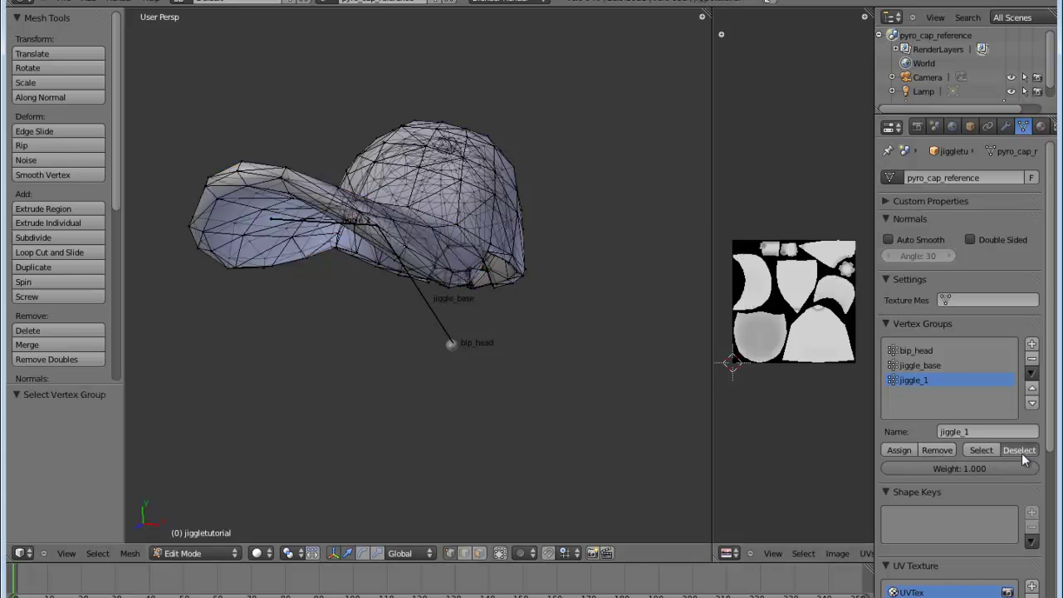
- Deselect jiggle_base's vertices and select the bip_head group's vertices
left_click(1017, 451)
left_click(920, 365)
left_click(980, 450)
left_click(916, 351)
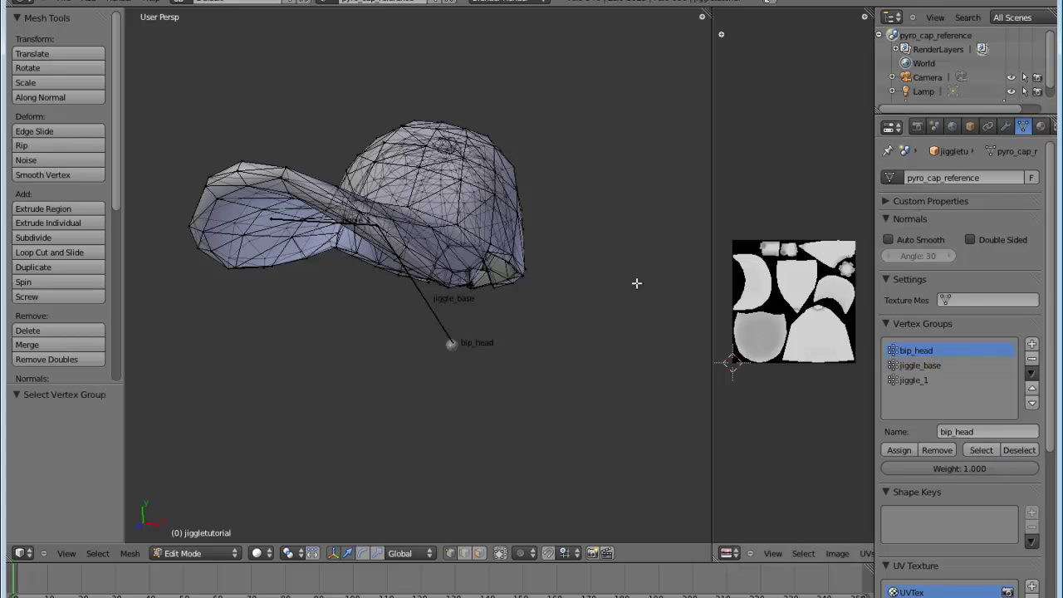
- In Right Ortho view, lasso-select the vertices of the cap's brim tip
key("KP_1")
key("KP_8")
key("KP_3")
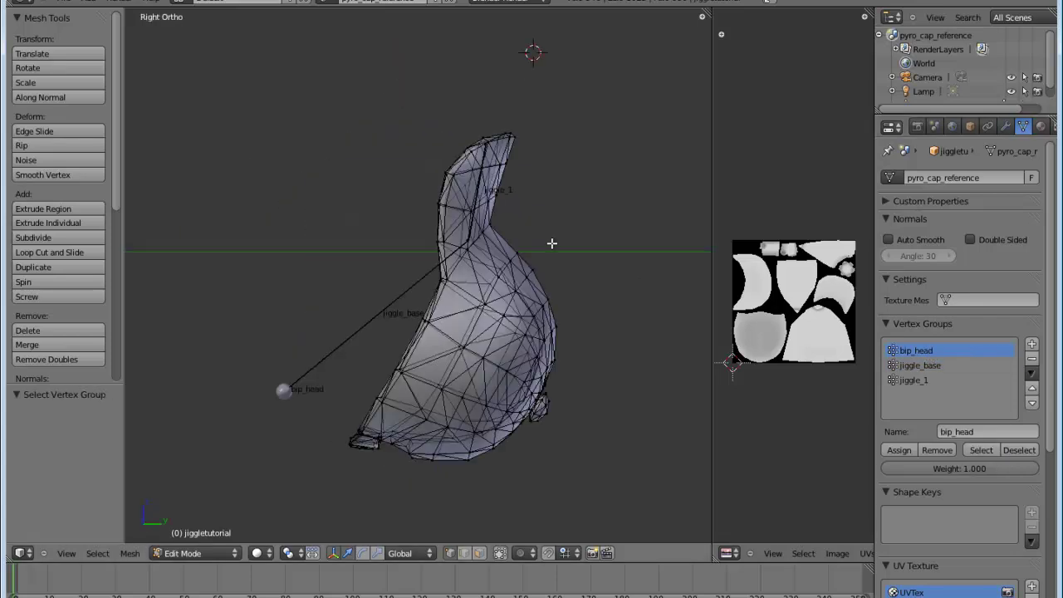
middle_click_drag(546, 209, 520, 202, "shift")
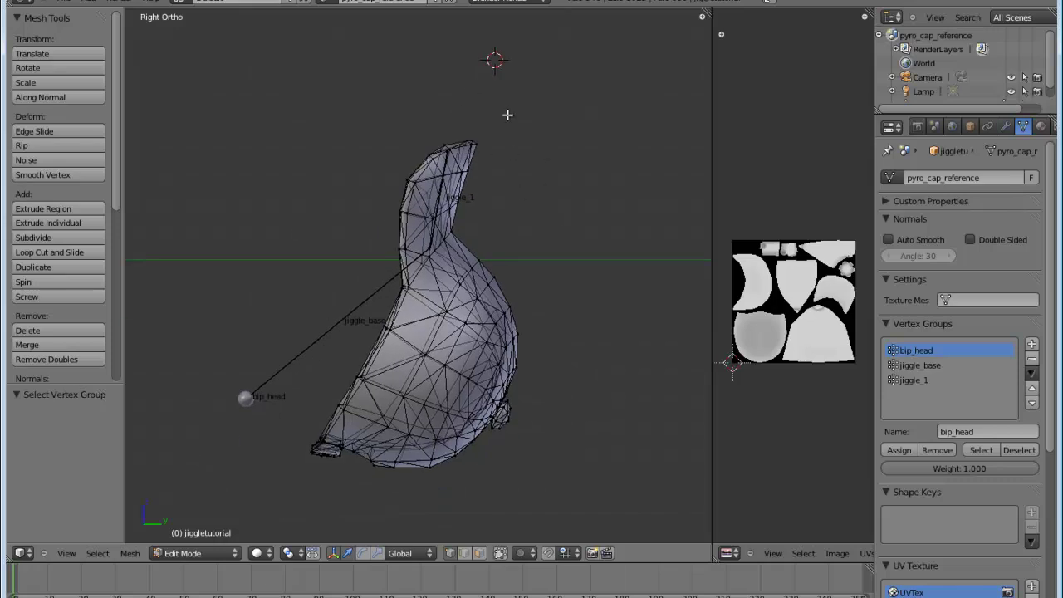
key("a")
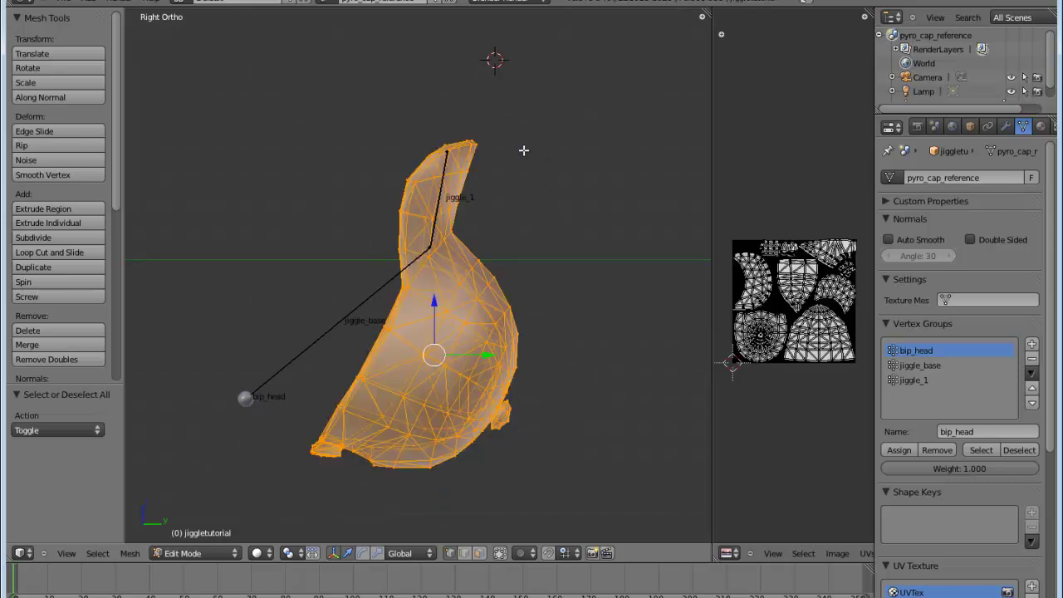
key("a")
mouse_move(438, 122)
left_mouse_down("ctrl")
mouse_move(342, 234)
mouse_move(356, 270)
mouse_move(406, 255)
mouse_move(506, 188)
mouse_move(496, 114)
left_mouse_up("ctrl")
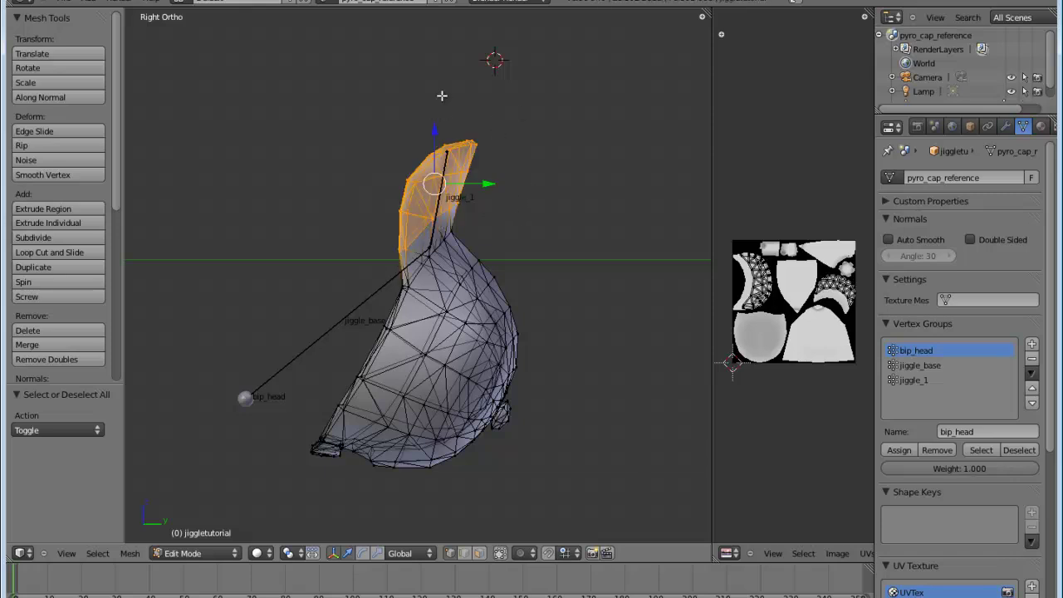
- Assign the brim tip vertices to jiggle_1 and verify the assignment
left_click(928, 366)
left_click(924, 379)
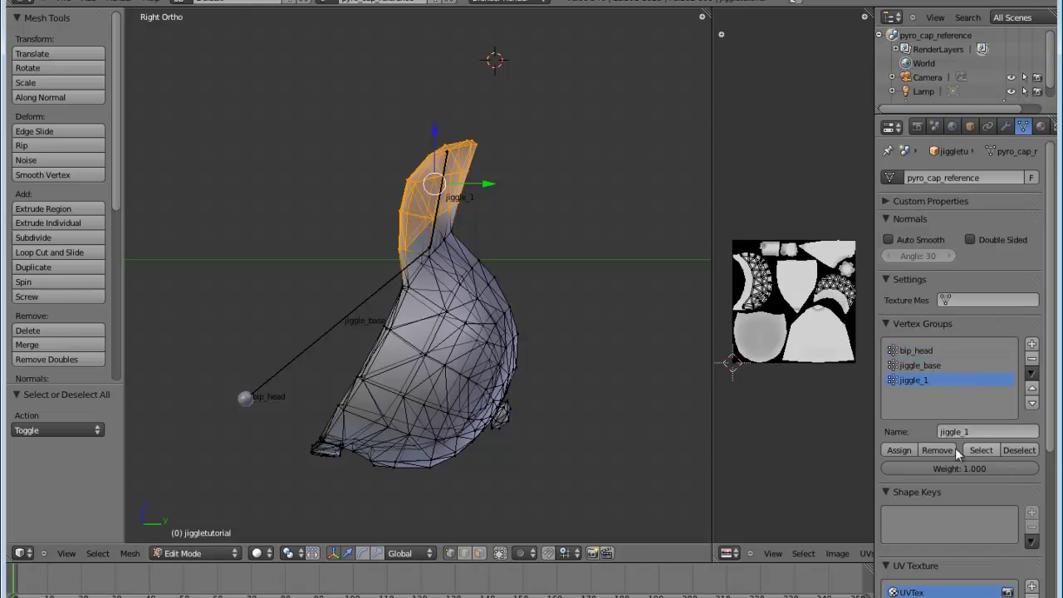
left_click(899, 451)
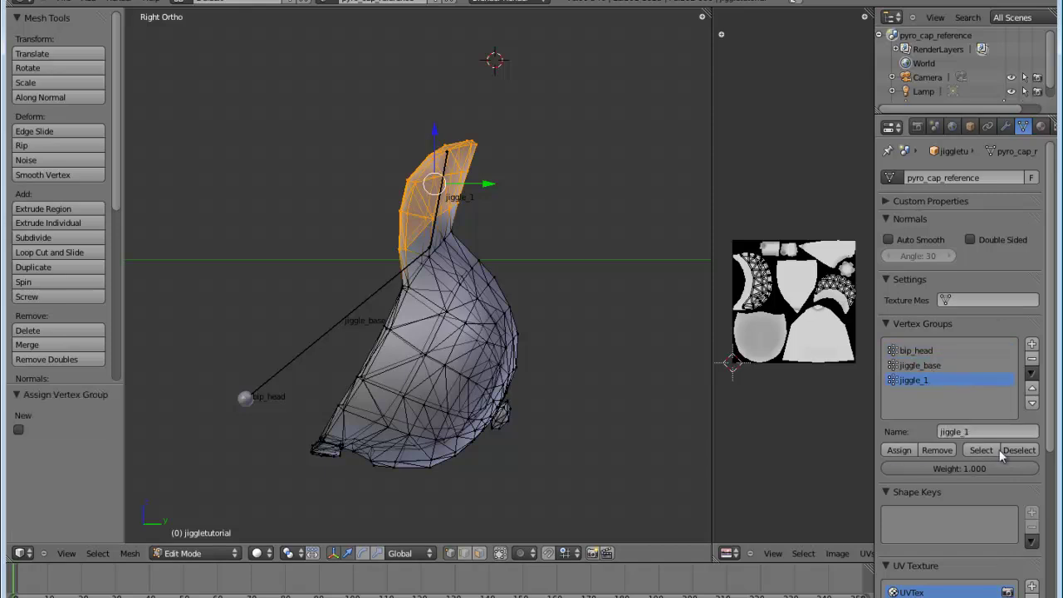
left_click(1016, 450)
left_click(985, 449)
left_click(1020, 450)
left_click(980, 451)
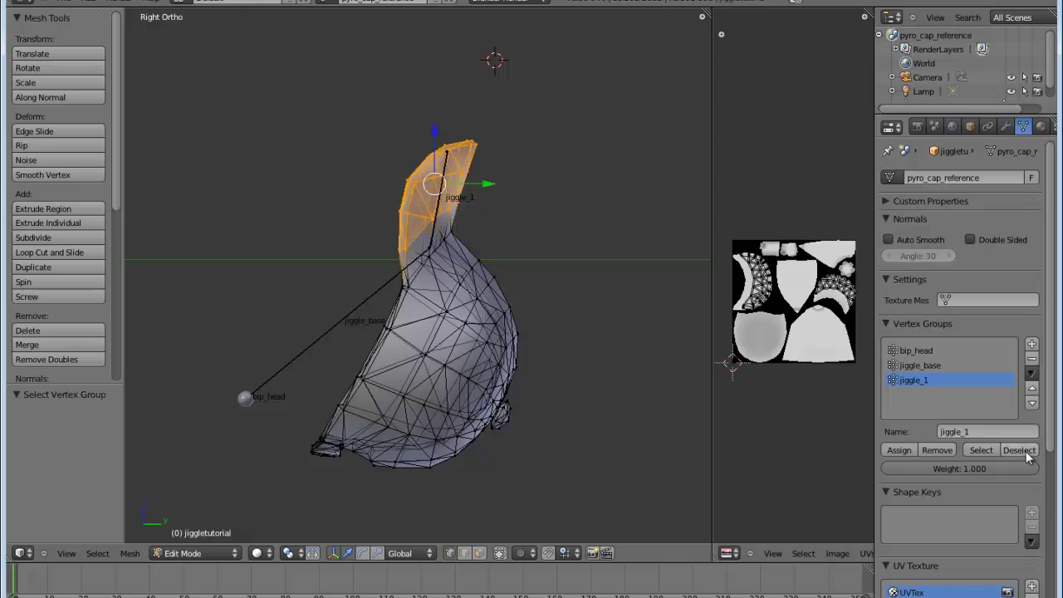
left_click(1020, 450)
left_click(976, 451)
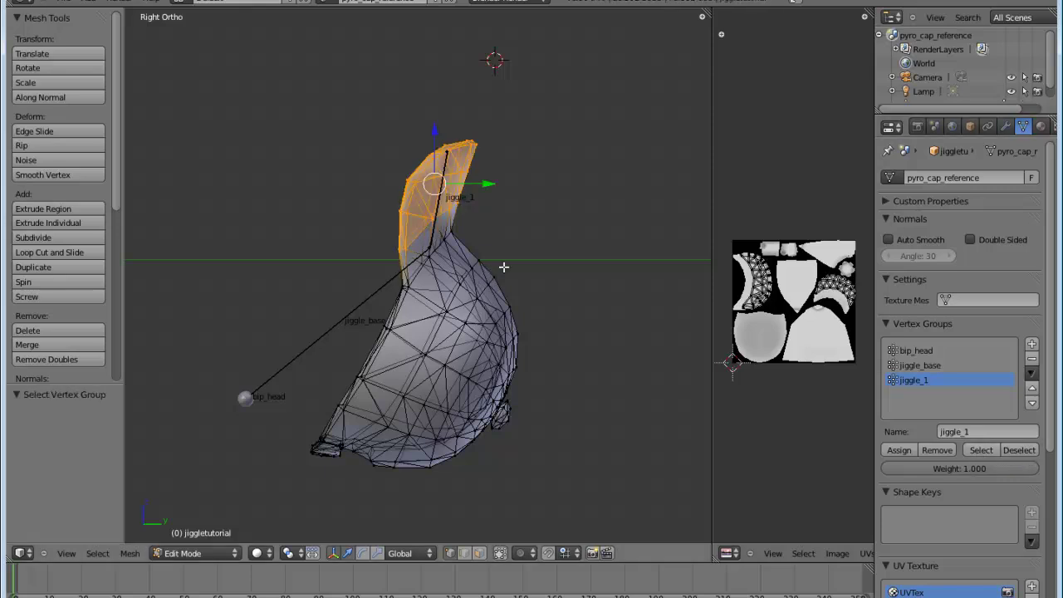
- Assign the inverted selection to jiggle_base, then deselect all and return to Object Mode
key("ctrl+i")
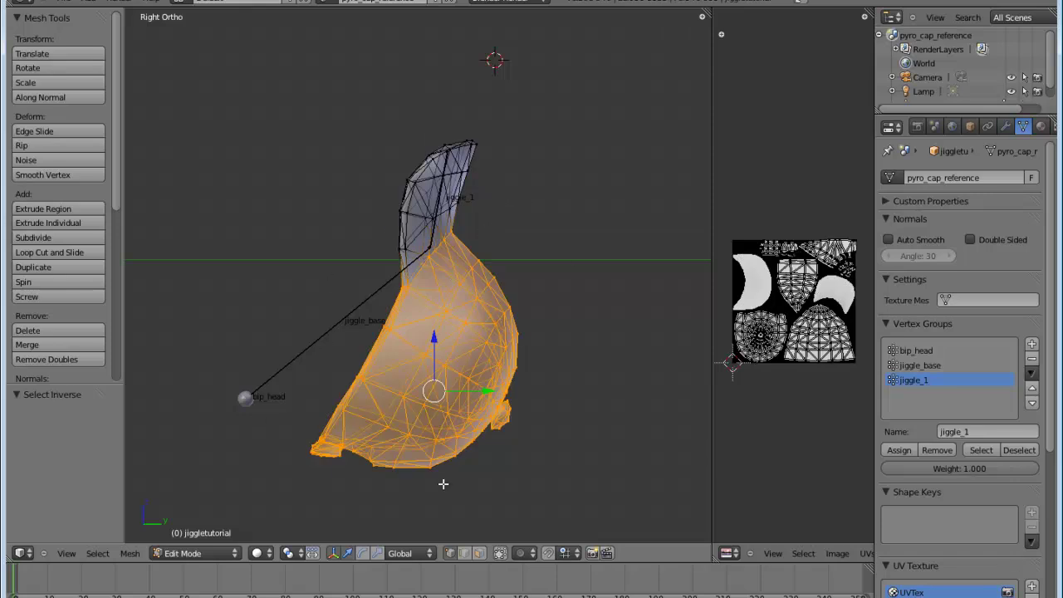
left_click(920, 366)
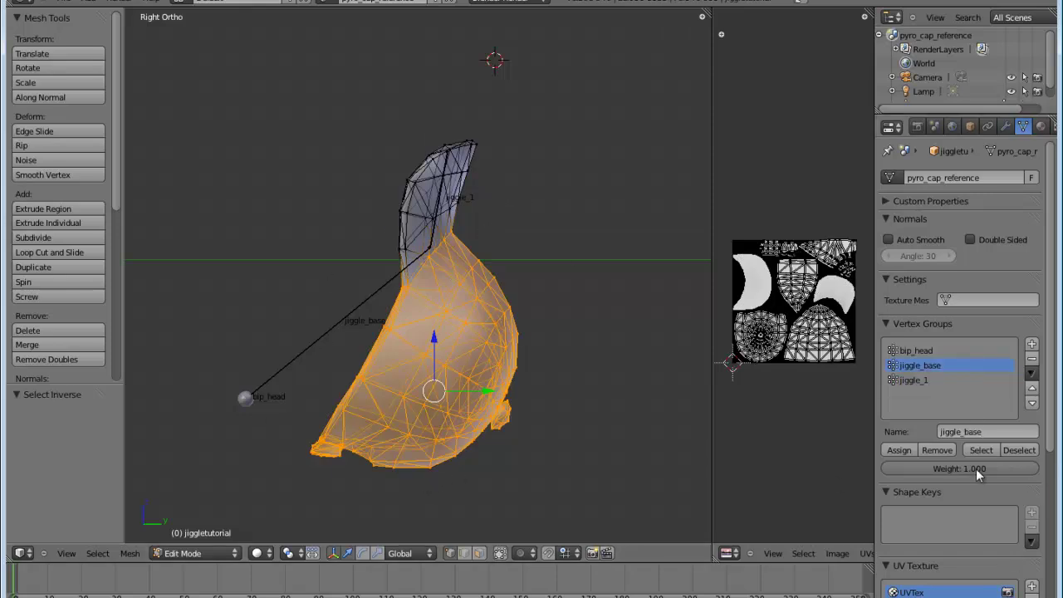
left_click(895, 449)
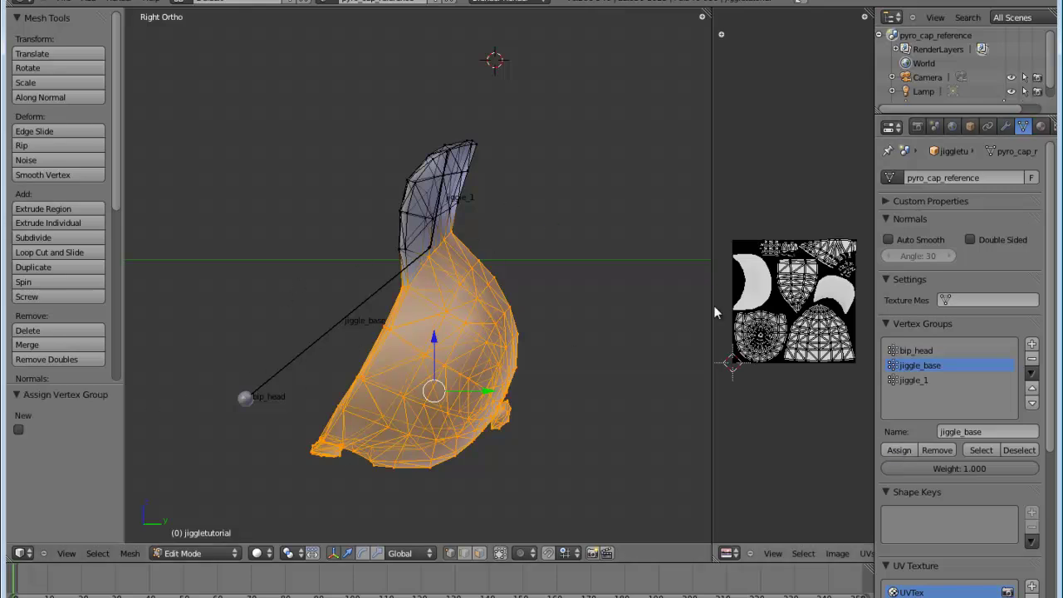
left_click(1006, 450)
left_click(984, 450)
left_click(1006, 450)
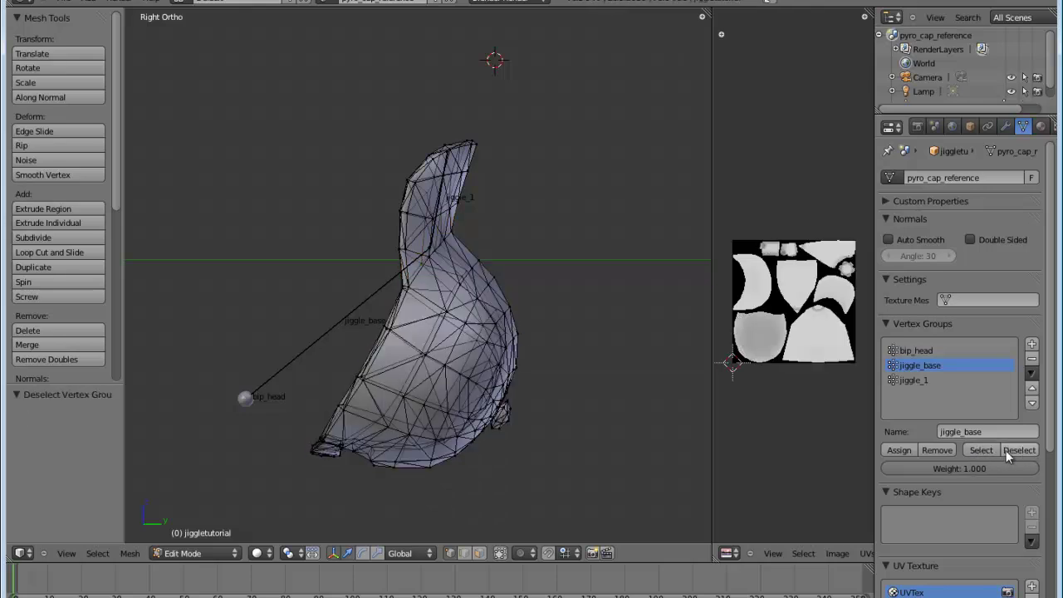
key("a")
key("a")
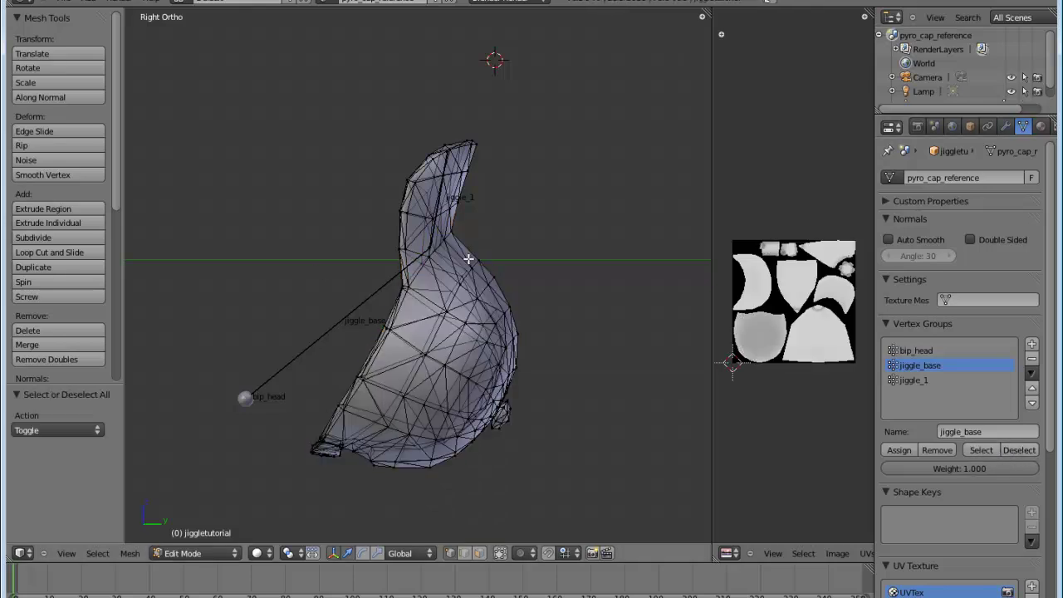
key("Tab")
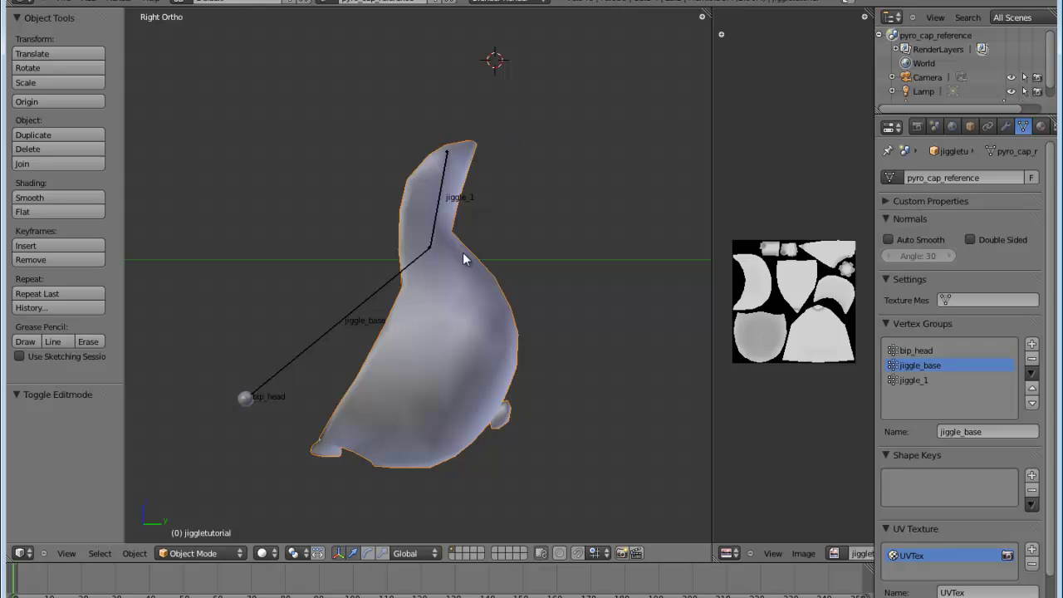
left_click(64, 3)
left_click(64, 3)
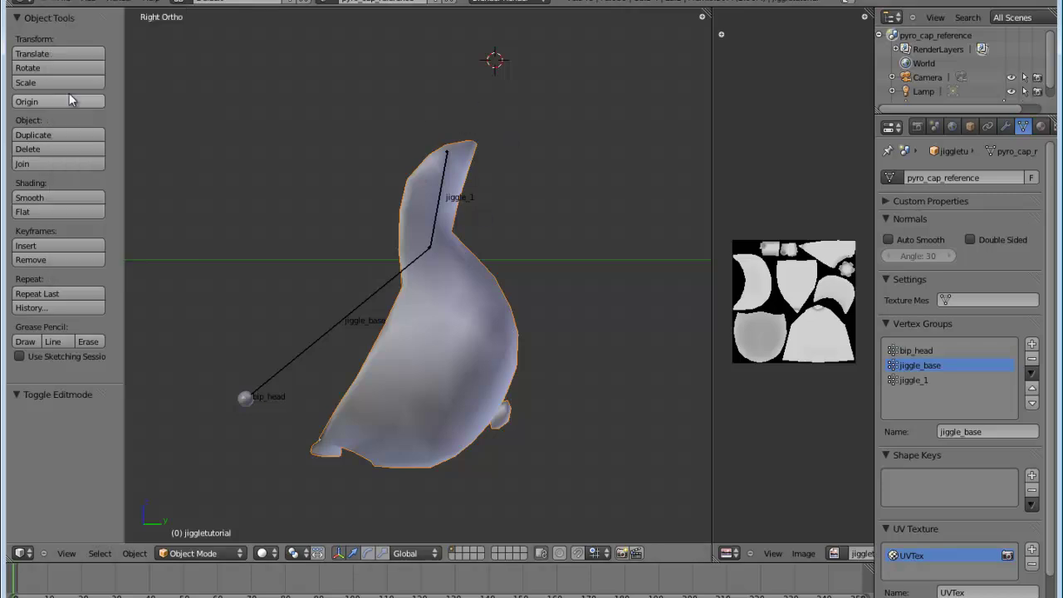
left_click(64, 3)
mouse_move(77, 236)
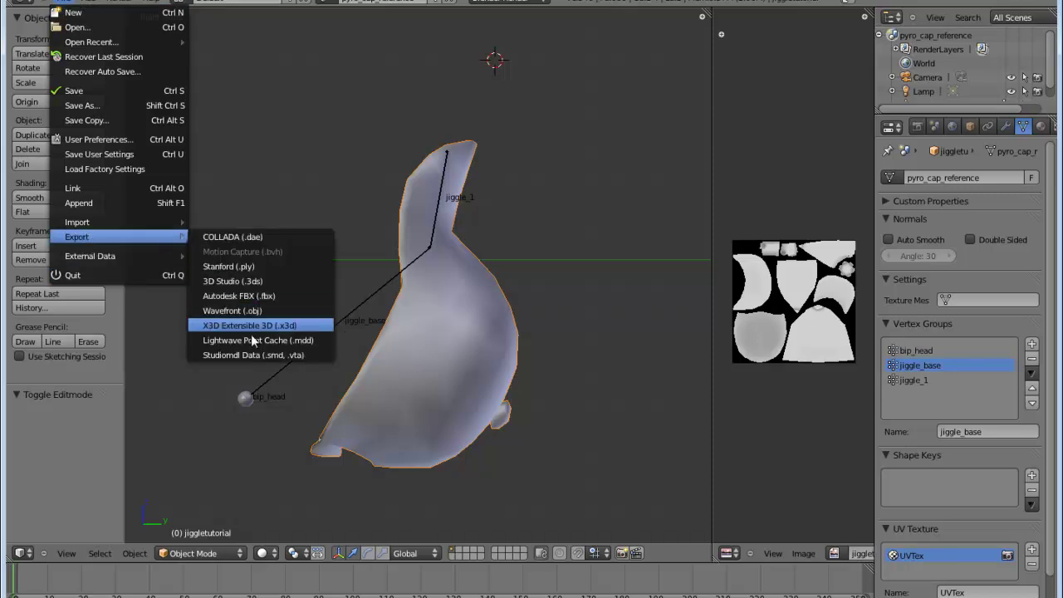
left_click(249, 326)
left_click(249, 353)
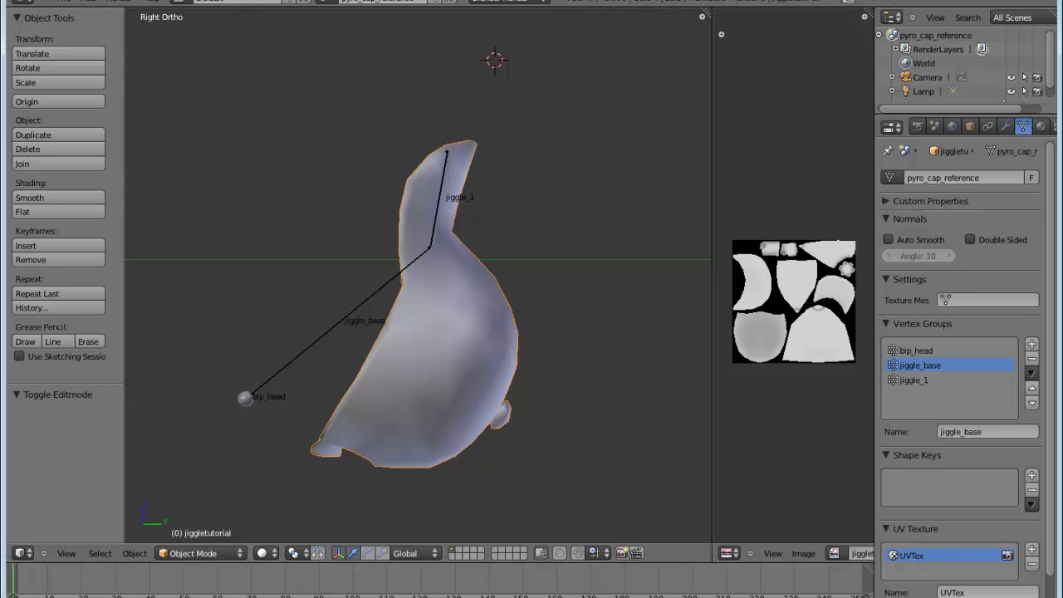
- Review the $jigglebone "jiggle_1" block in jiggletutorial.qc before recompiling in GUIStudioMDL
key("alt+Tab")
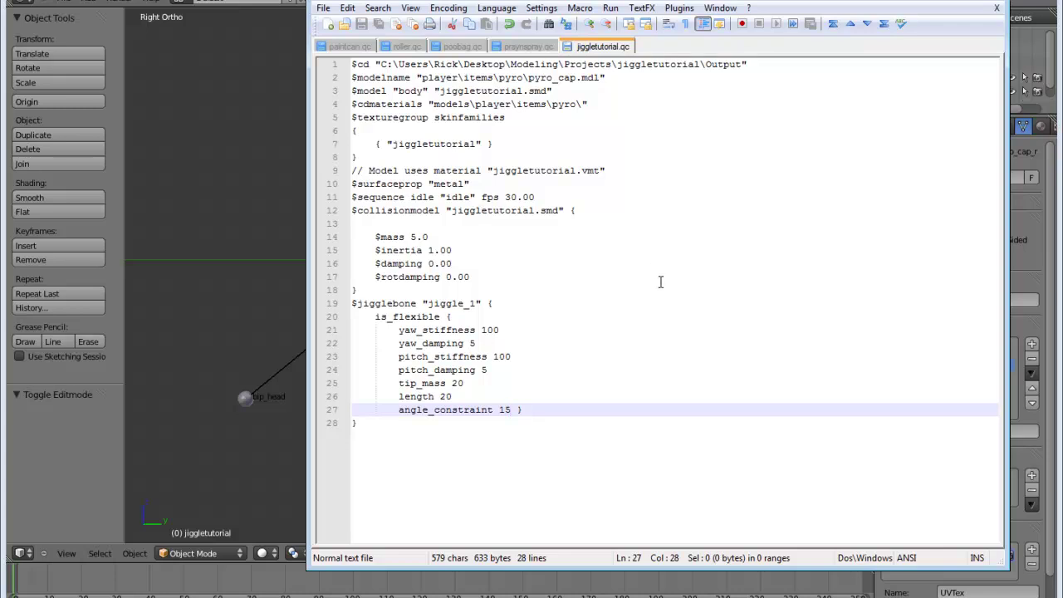
left_click_drag(535, 411, 353, 303)
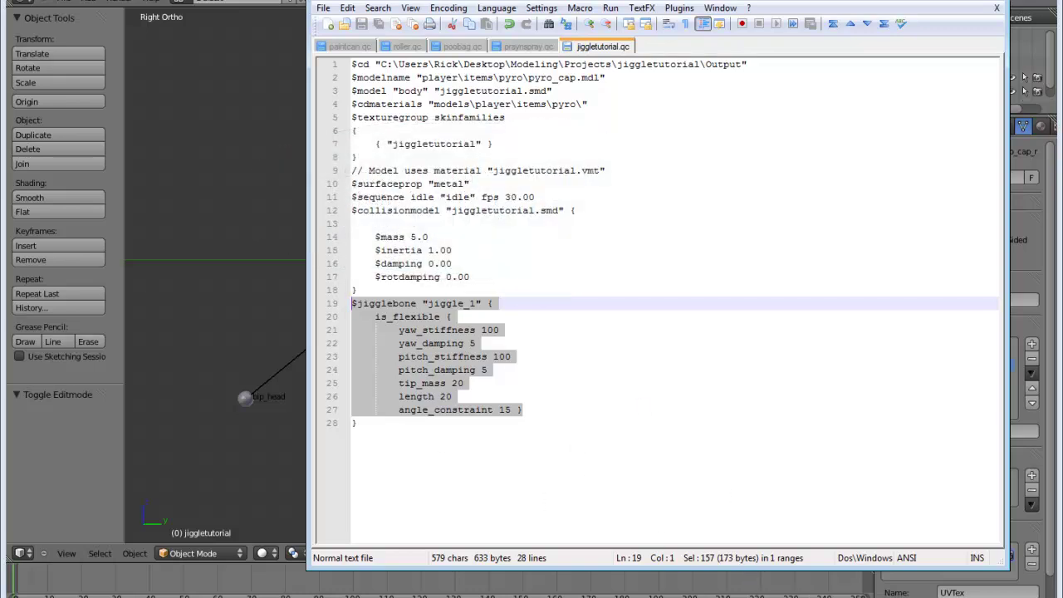
key("alt+Tab")
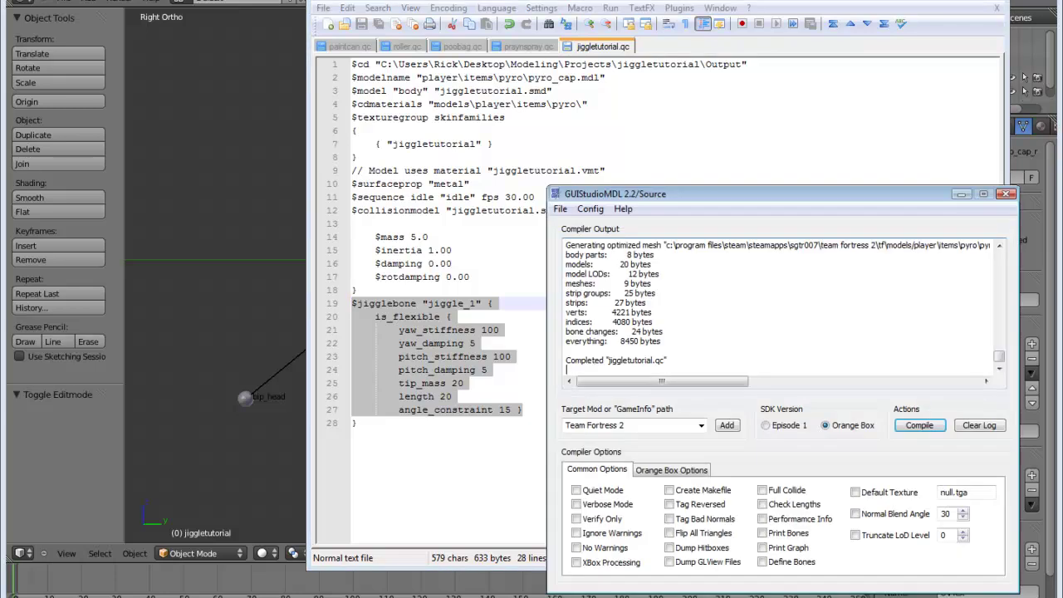
- Recompile jiggletutorial.qc and rotate the cap in Half-Life Model Viewer to inspect it from several angles
left_click(919, 424)
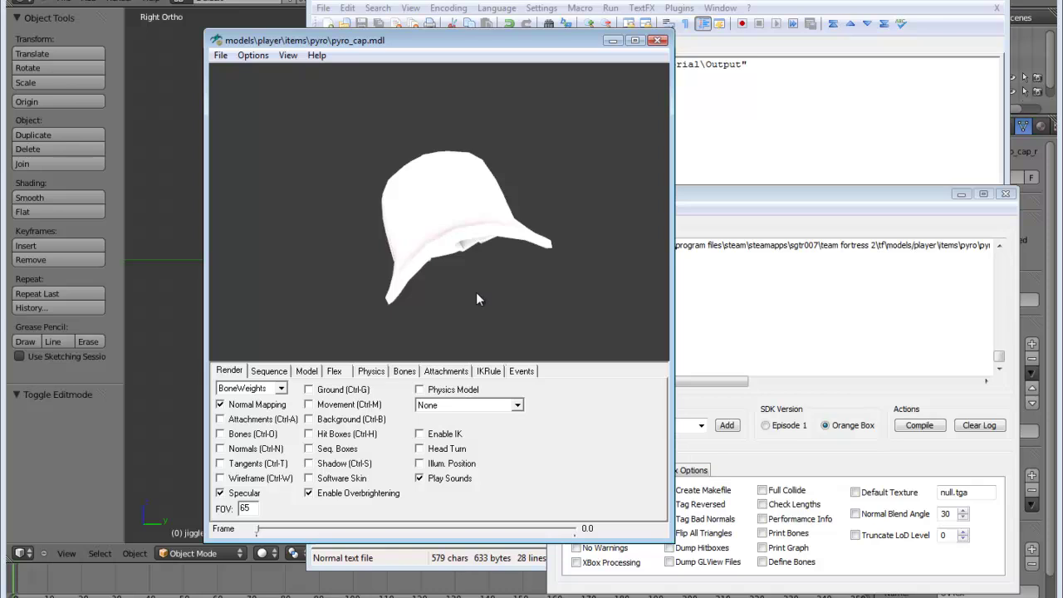
mouse_move(464, 287)
left_mouse_down()
mouse_move(495, 283)
mouse_move(461, 287)
mouse_move(467, 278)
mouse_move(468, 290)
mouse_move(465, 274)
mouse_move(479, 292)
mouse_move(453, 287)
mouse_move(502, 276)
mouse_move(466, 280)
mouse_move(474, 295)
mouse_move(485, 284)
mouse_move(470, 283)
mouse_move(481, 282)
mouse_move(475, 274)
left_mouse_up()
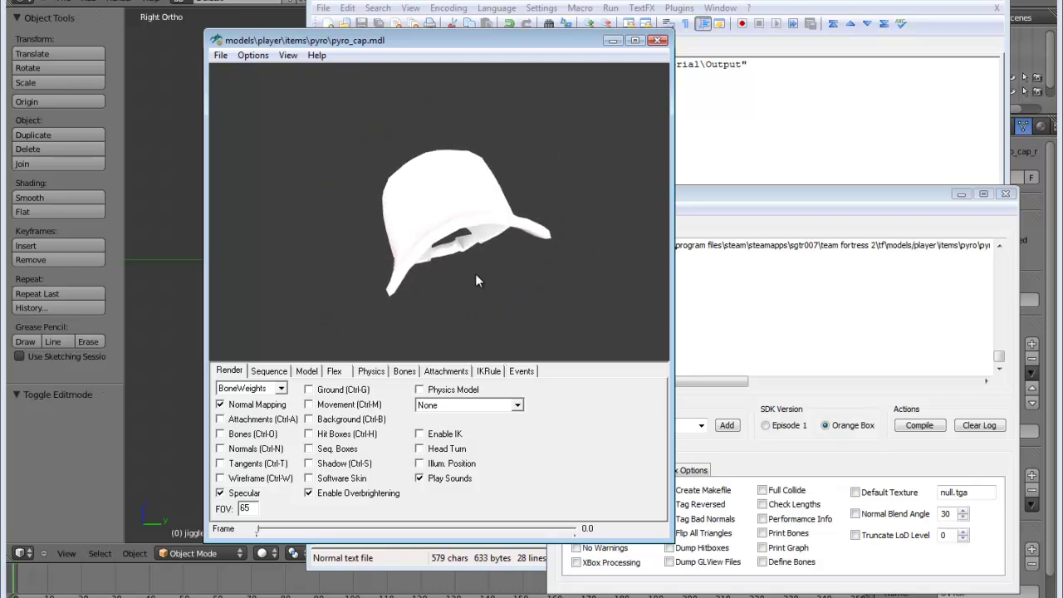
key("alt+Tab")
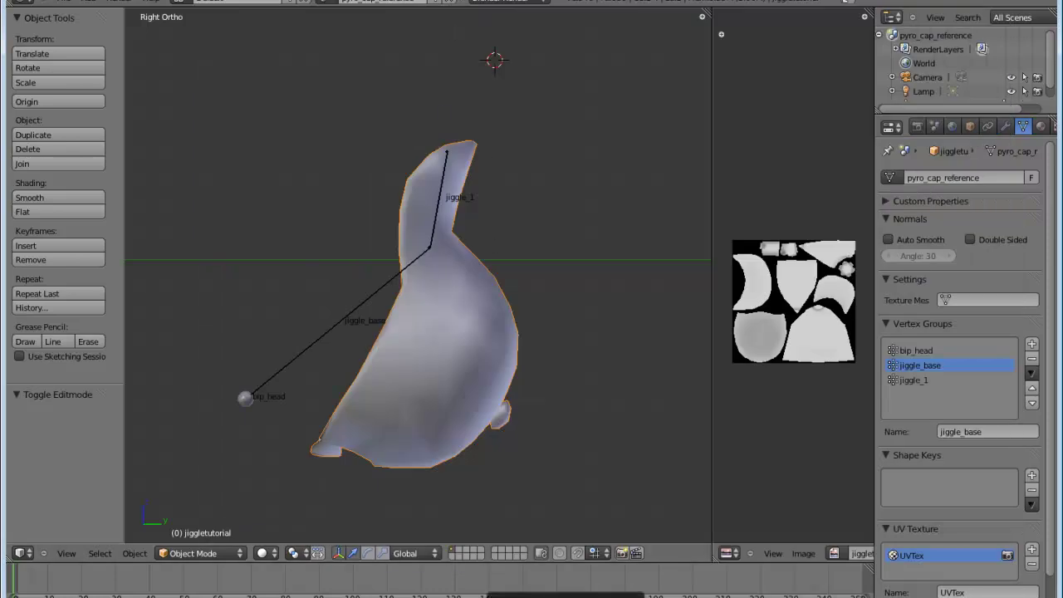
key("alt+Tab")
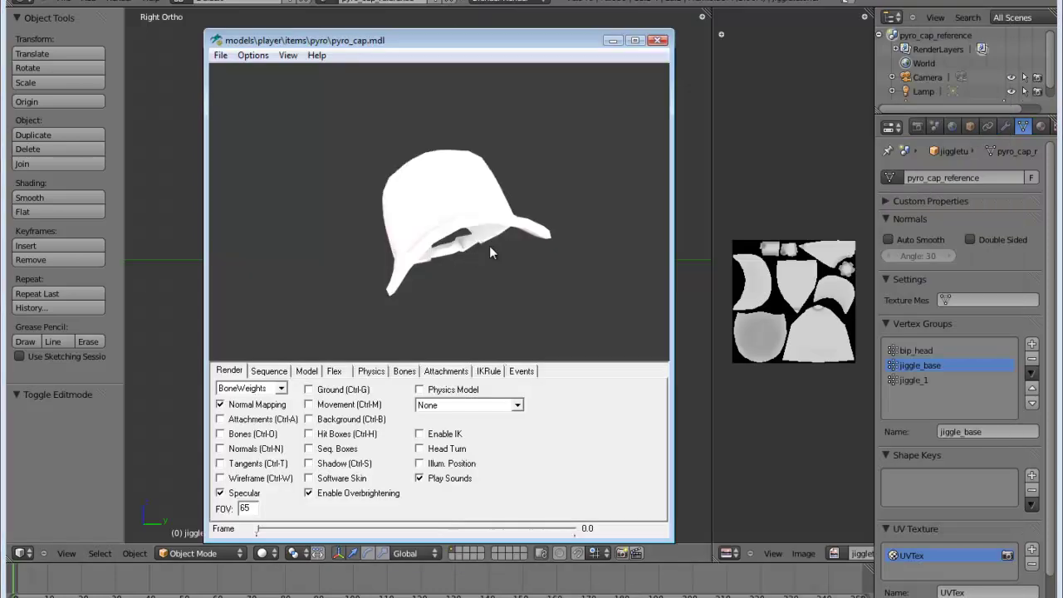
left_click_drag(490, 246, 493, 221)
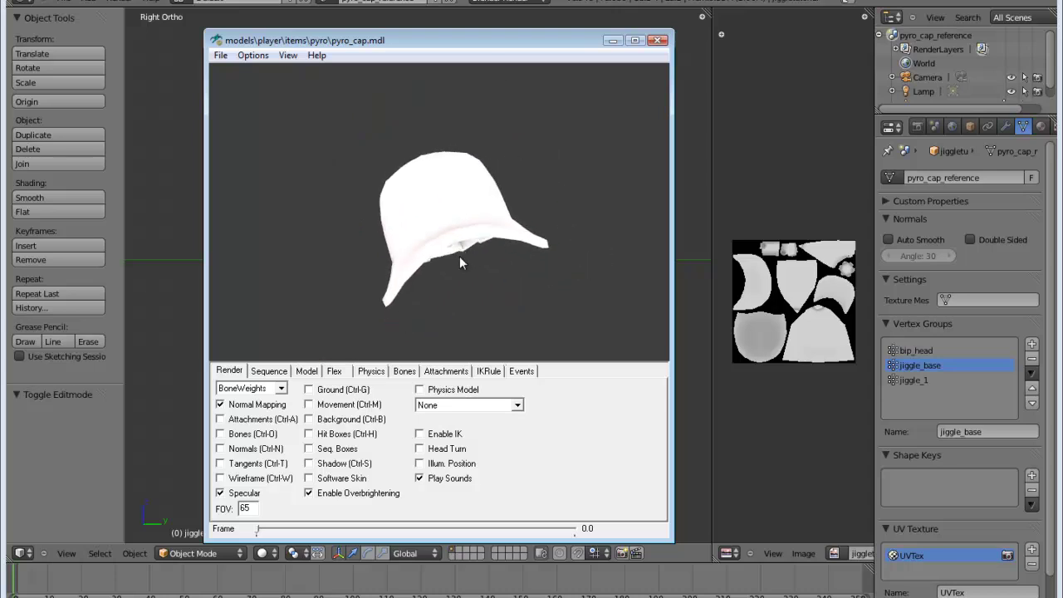
left_click_drag(459, 256, 461, 127)
- Back in Blender, check the cap from the top and side views
key("alt+Tab")
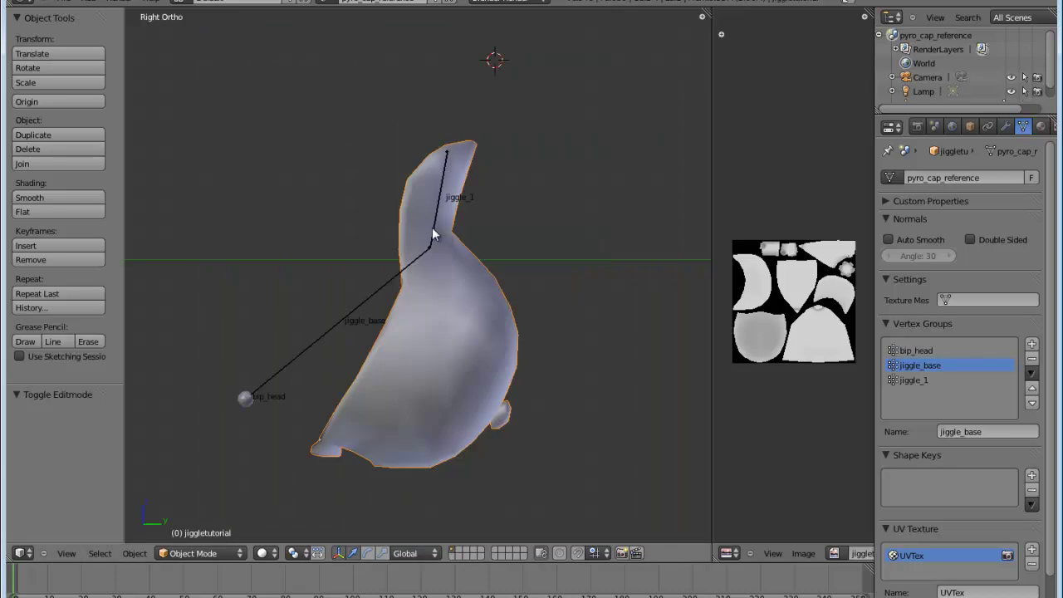
key("KP_7")
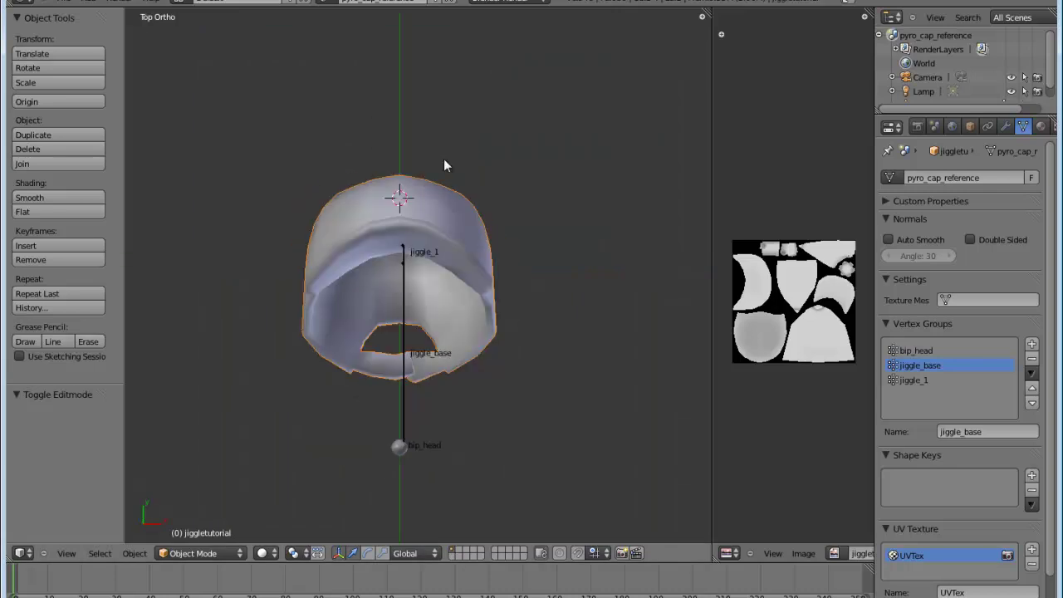
key("KP_3")
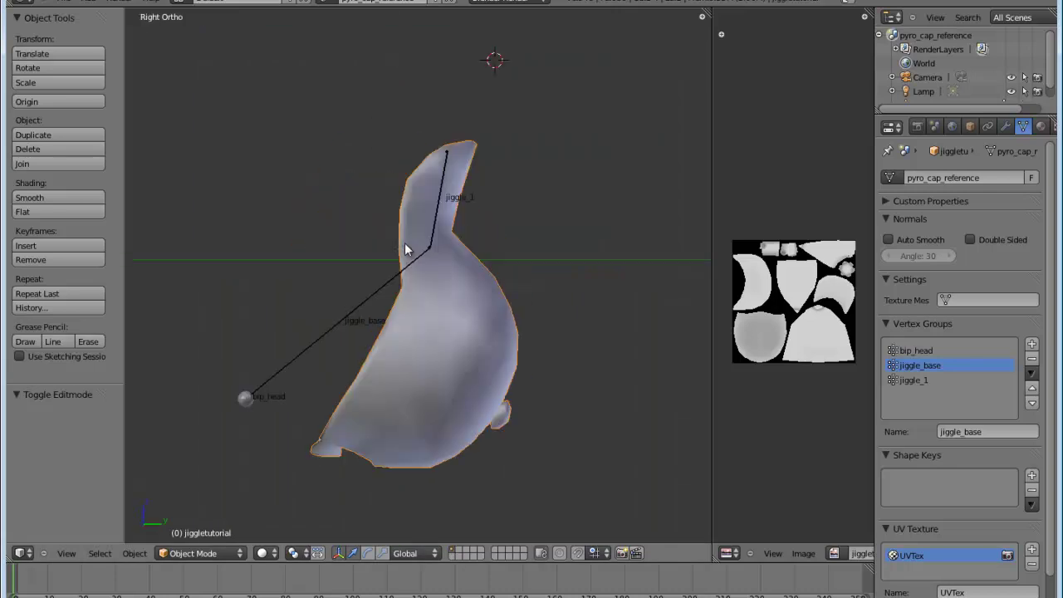
- Put the armature in Edit Mode and select the jiggle_1 bone's tip, checking top and side views
right_click(441, 182)
key("Tab")
right_click(448, 151)
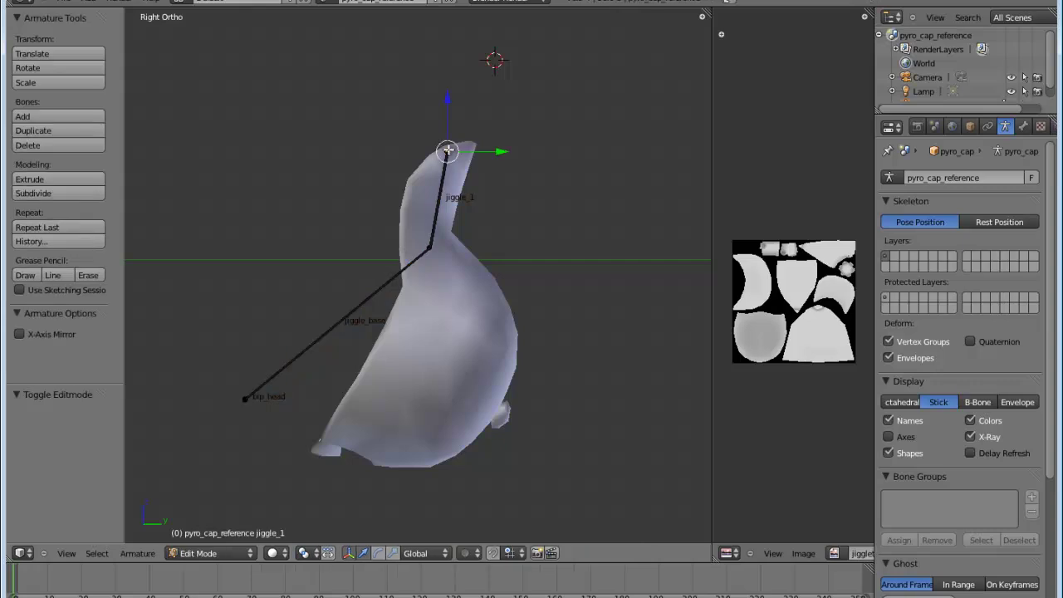
right_click(445, 177)
key("KP_7")
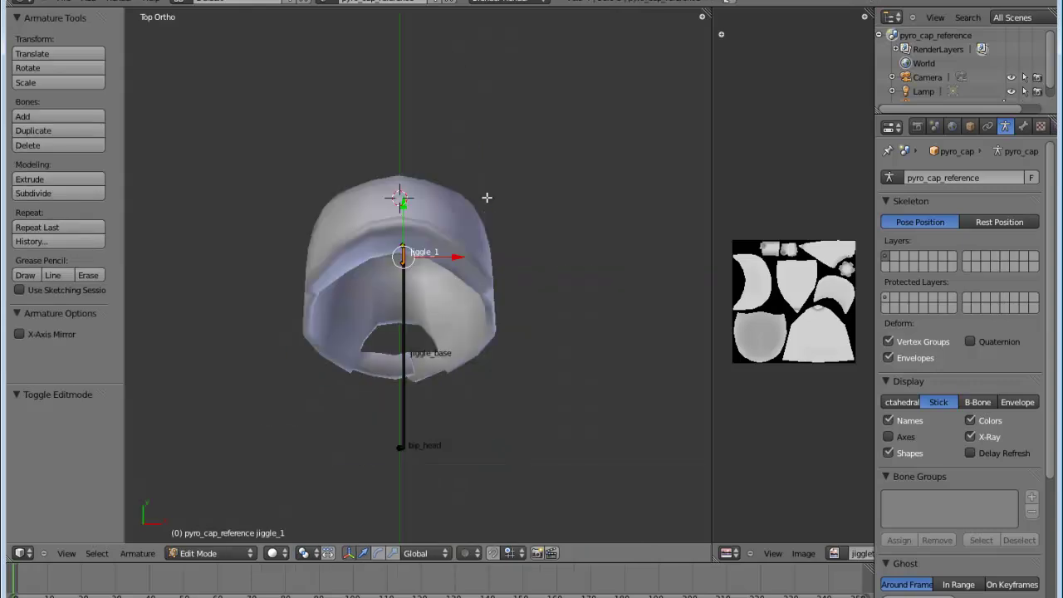
scroll(429, 258, "up", 5)
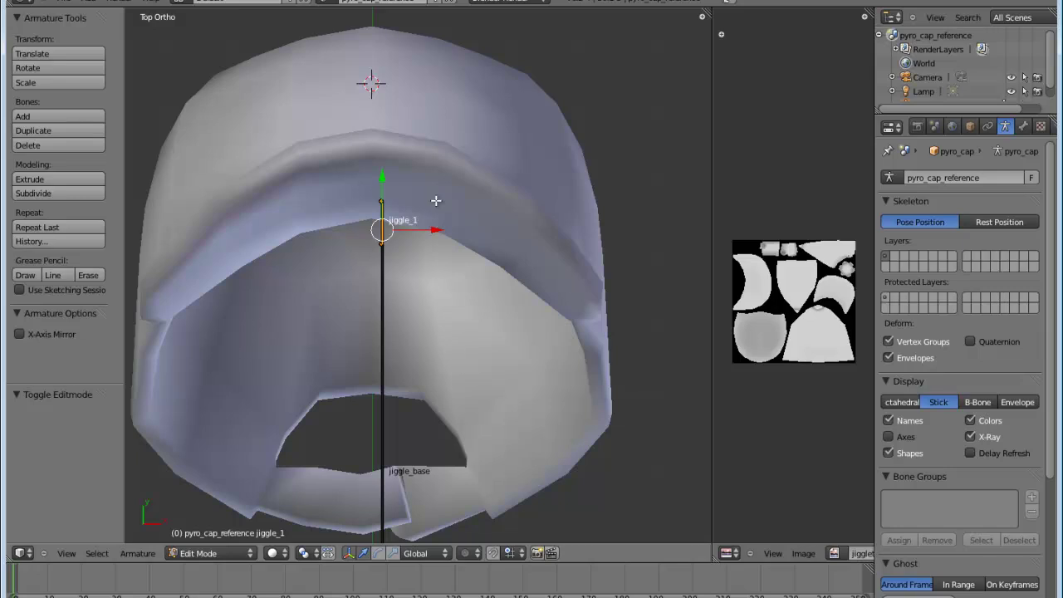
key("KP_3")
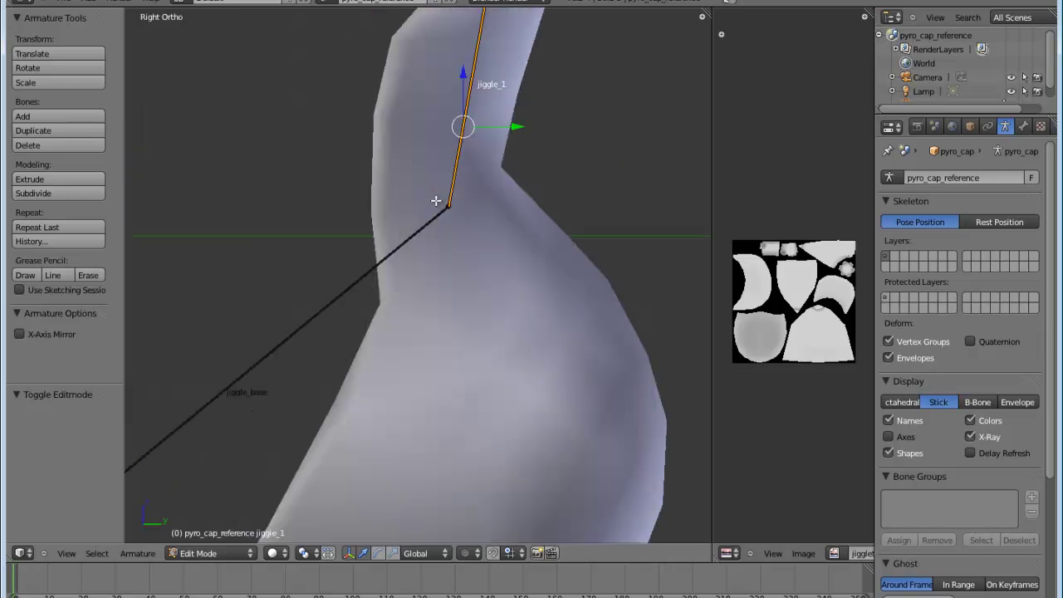
right_click(457, 130)
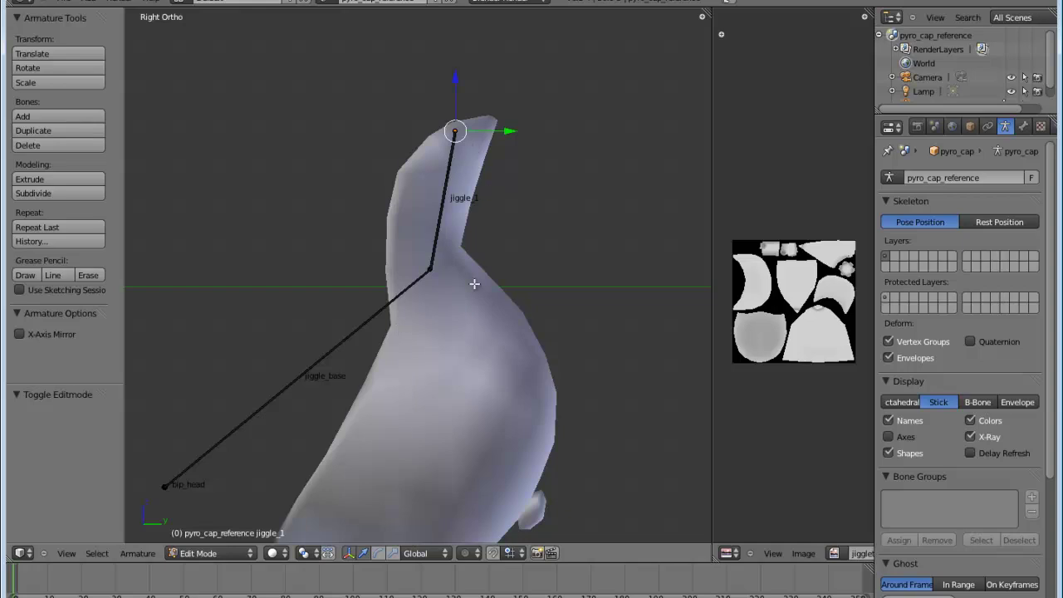
- Move the jiggle_1 tip to jiggle_base's end, then offset it to -0.399 along X
key("g")
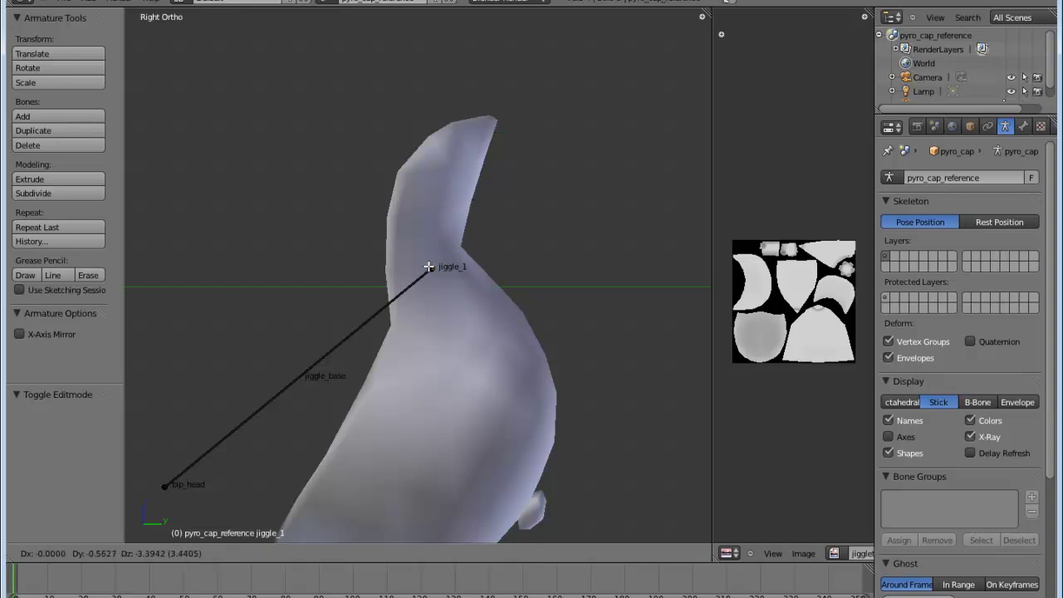
left_click(427, 267)
key("KP_7")
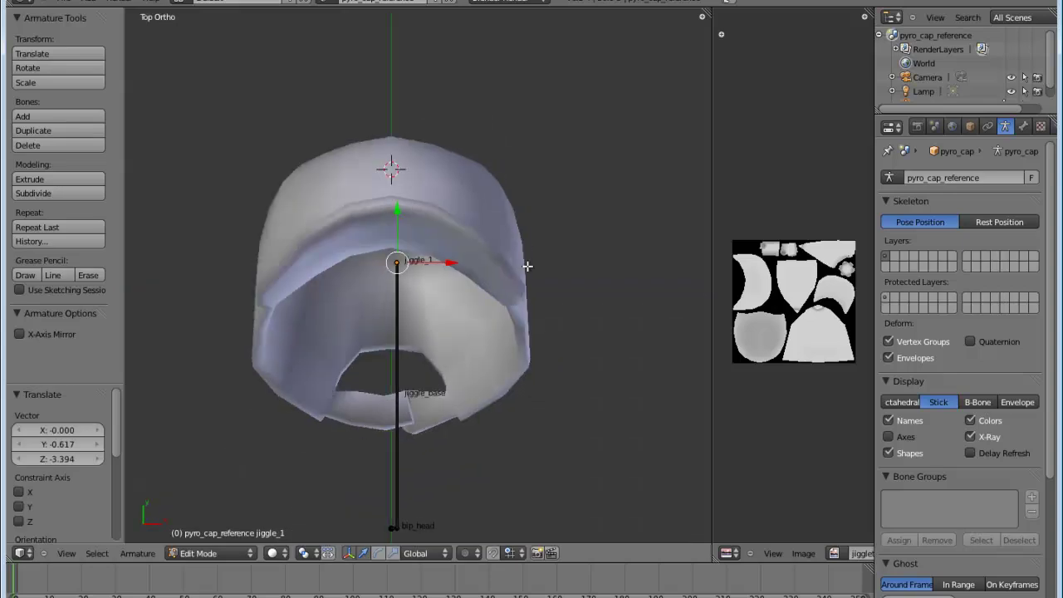
key("g")
left_click(468, 256)
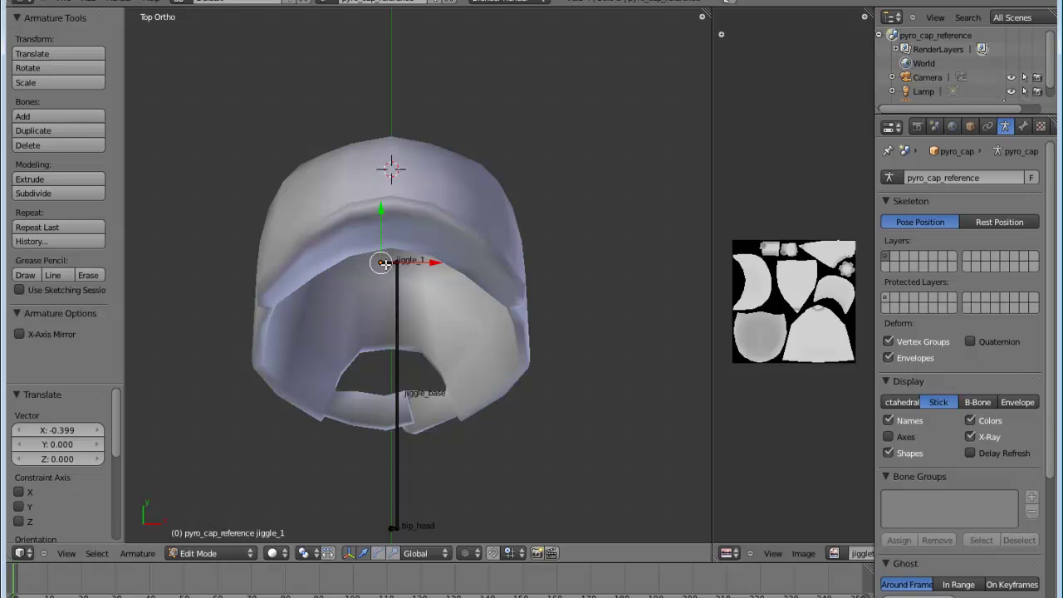
right_click(387, 264)
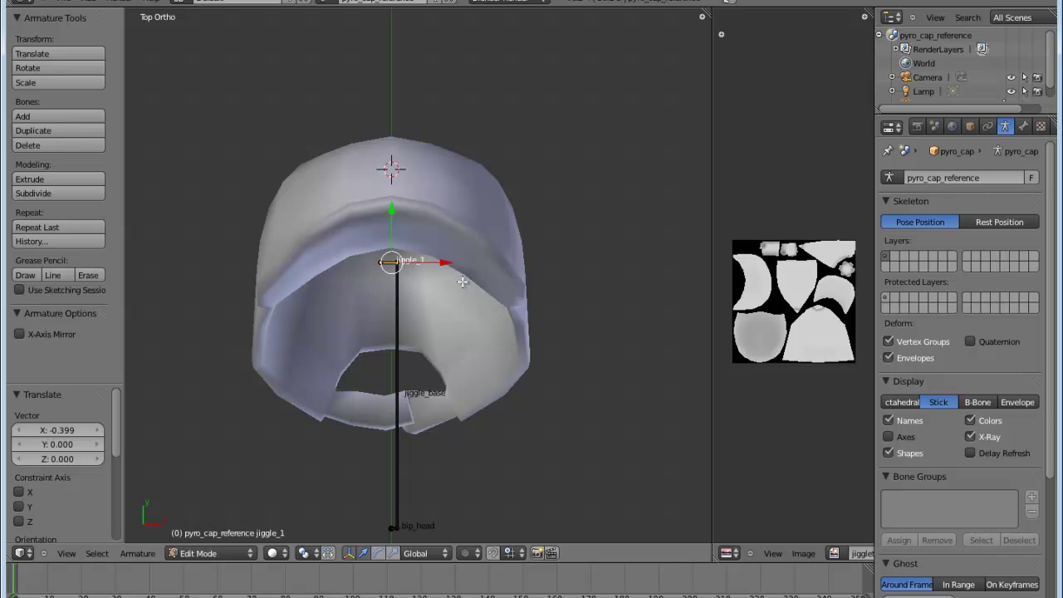
- In Object Mode, export the cap as Studiomdl Data to jiggletutorial.smd and save the scene
key("Tab")
right_click(426, 191)
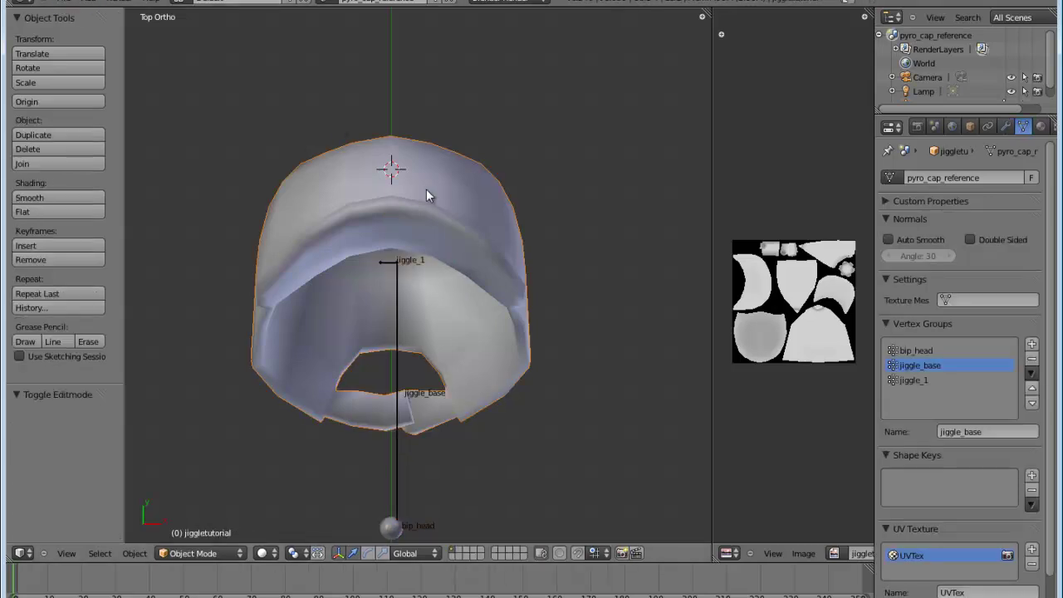
left_click(65, 2)
mouse_move(103, 240)
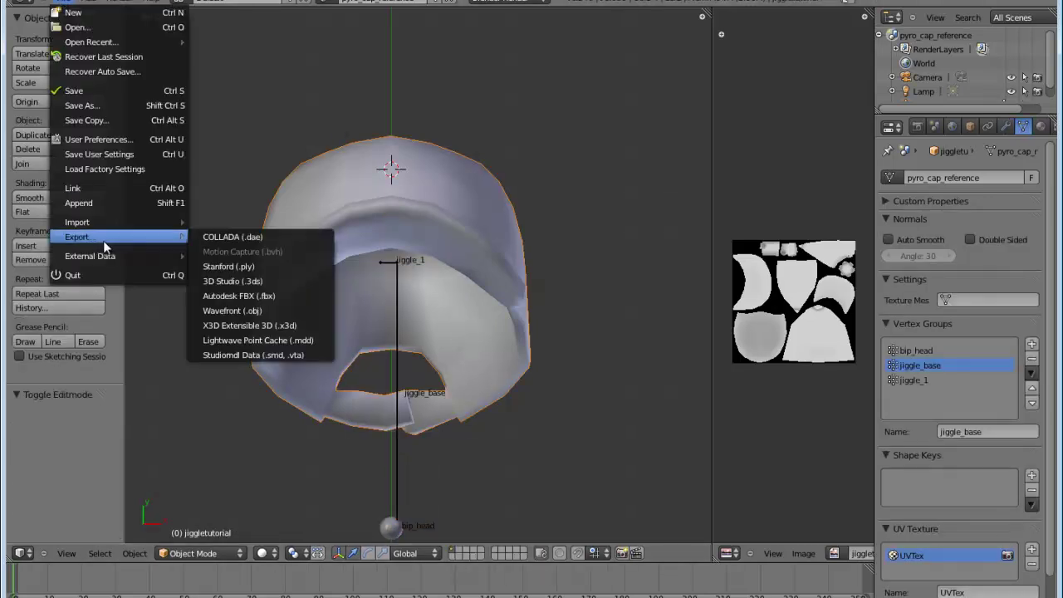
left_click(232, 350)
left_click(229, 350)
left_click(65, 2)
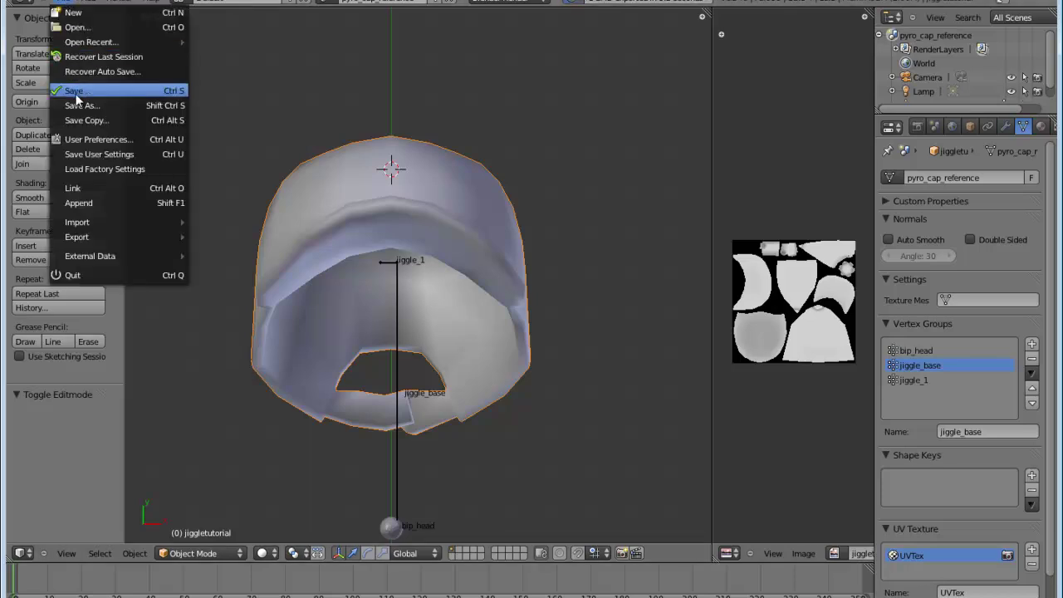
left_click(75, 89)
- Recompile jiggletutorial.qc, rotate the cap in HLMV to view its underside, then return to the QC file
key("alt+Tab")
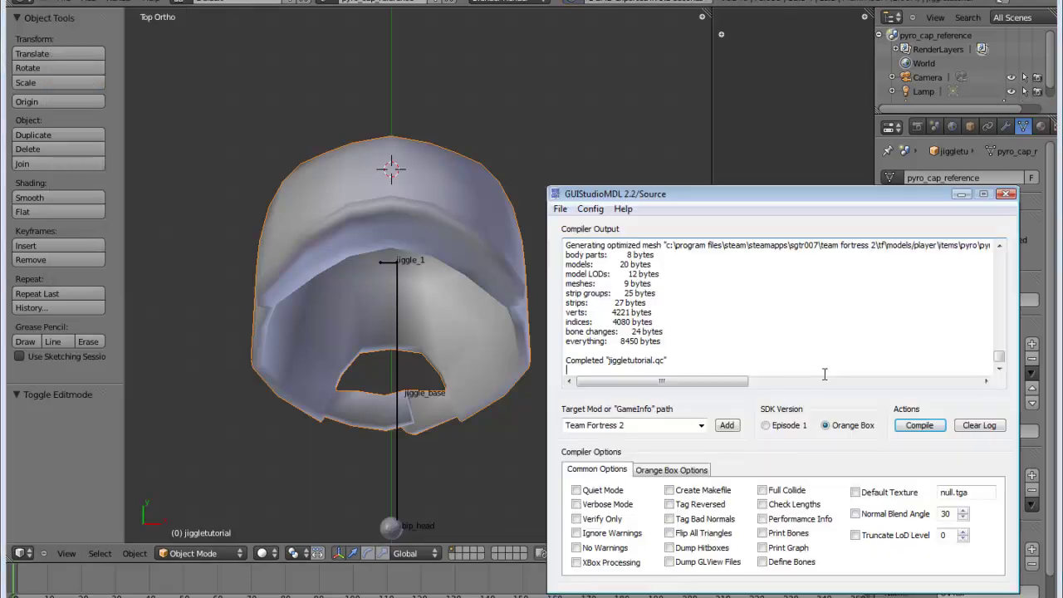
left_click(907, 424)
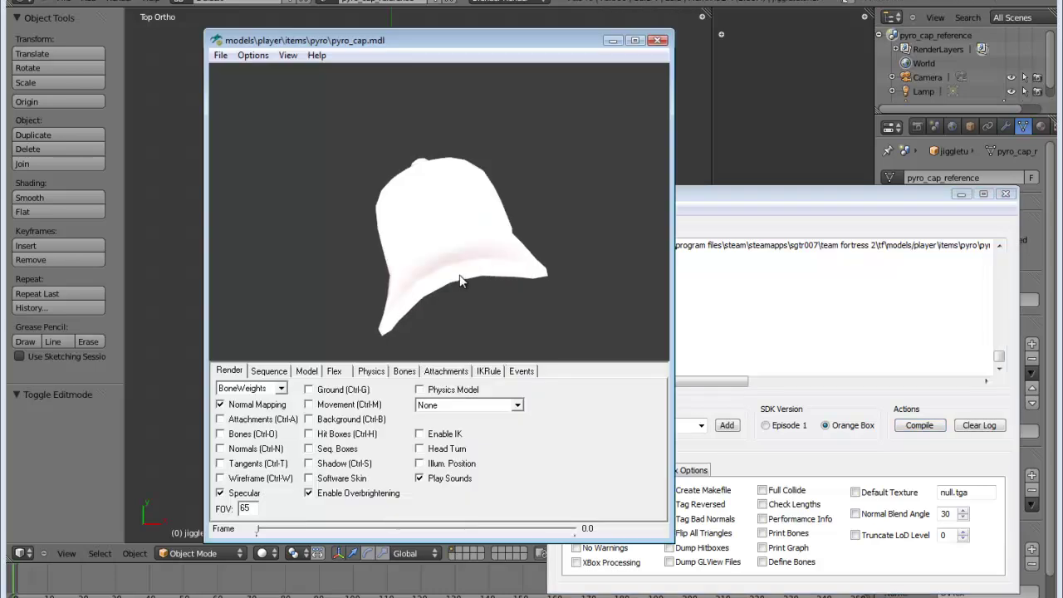
left_click_drag(458, 284, 498, 281)
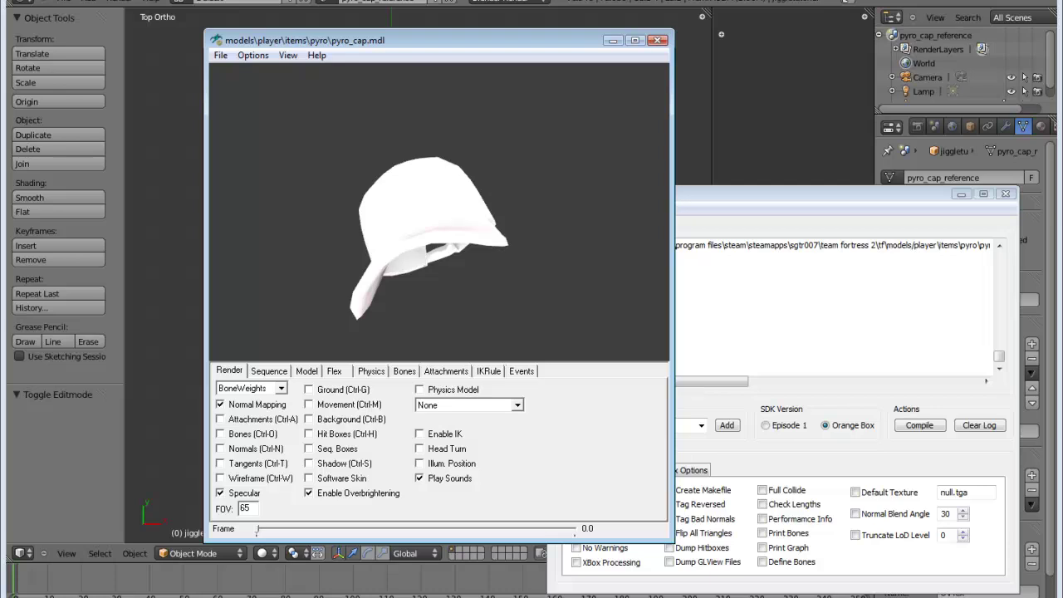
key("alt+Tab")
- Change jiggle_1's yaw_stiffness from 100 to 1000 and save jiggletutorial.qc
left_click(502, 317)
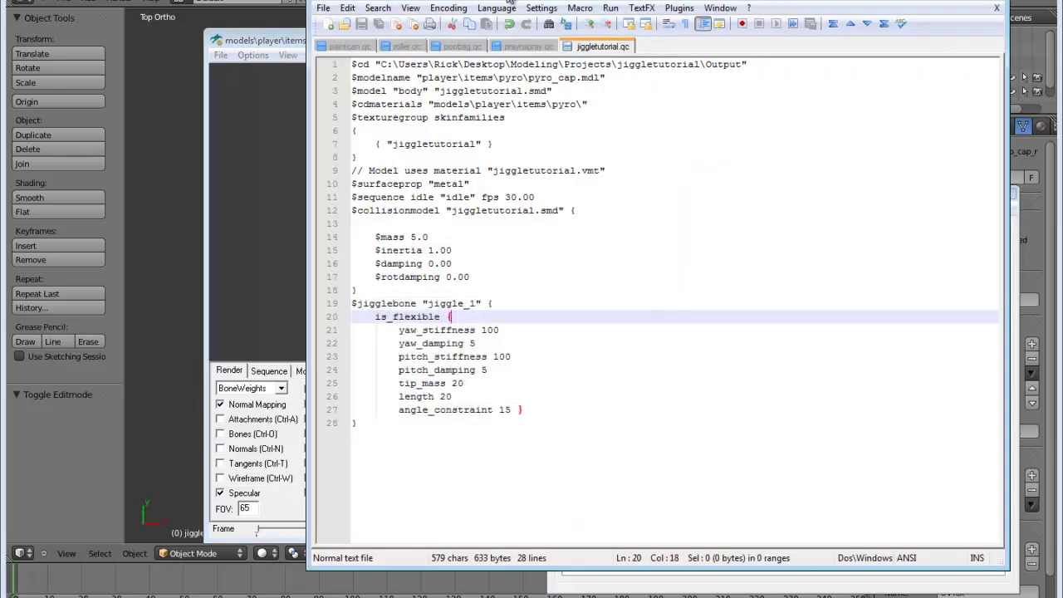
left_click_drag(539, 4, 566, 12)
left_click(532, 338)
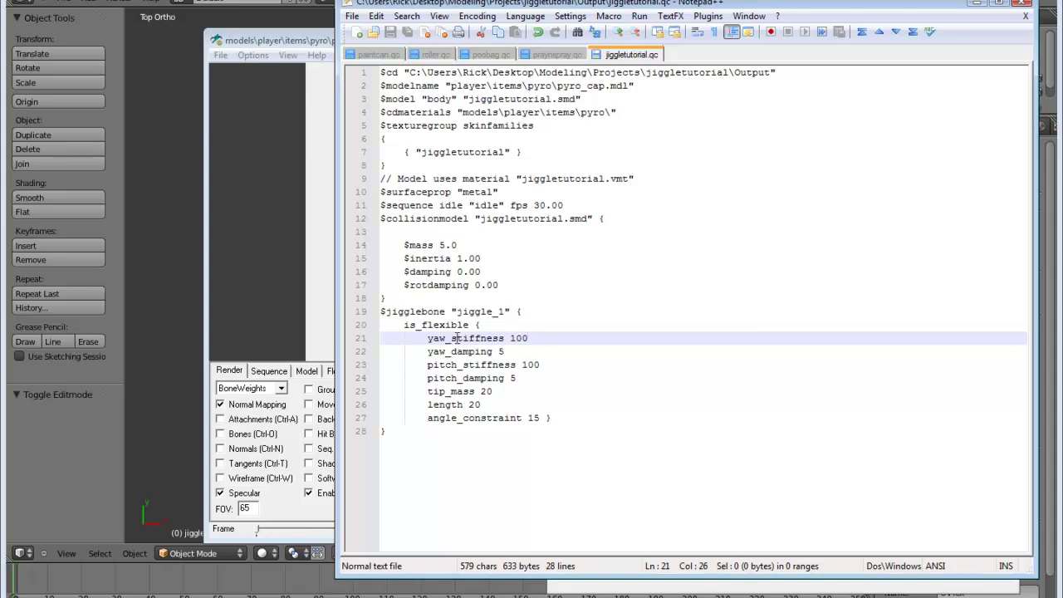
left_click_drag(510, 338, 526, 341)
left_click(534, 338)
left_click_drag(511, 338, 532, 338)
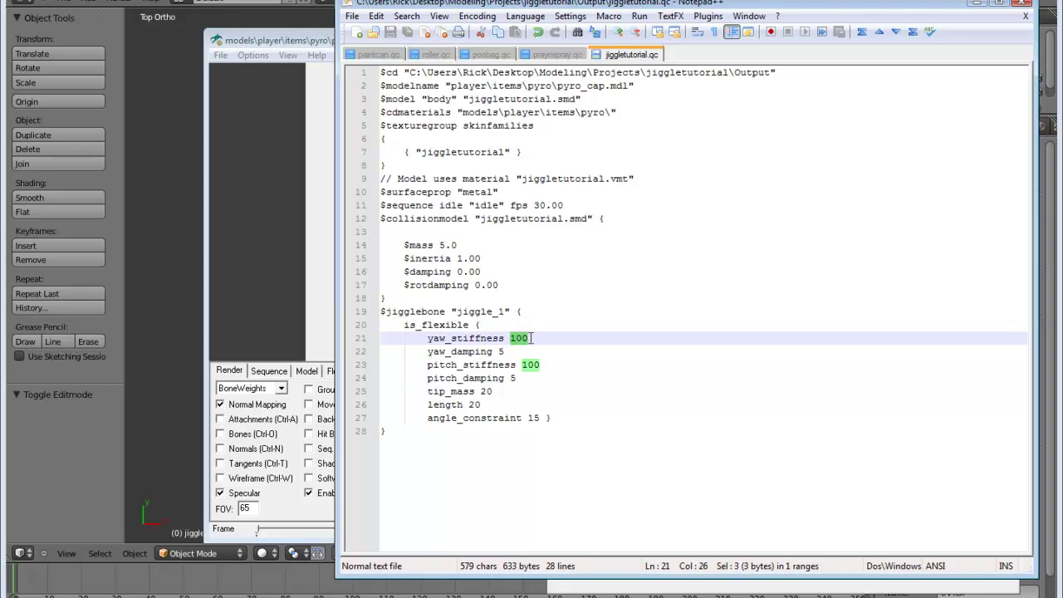
left_click(535, 339)
type("0")
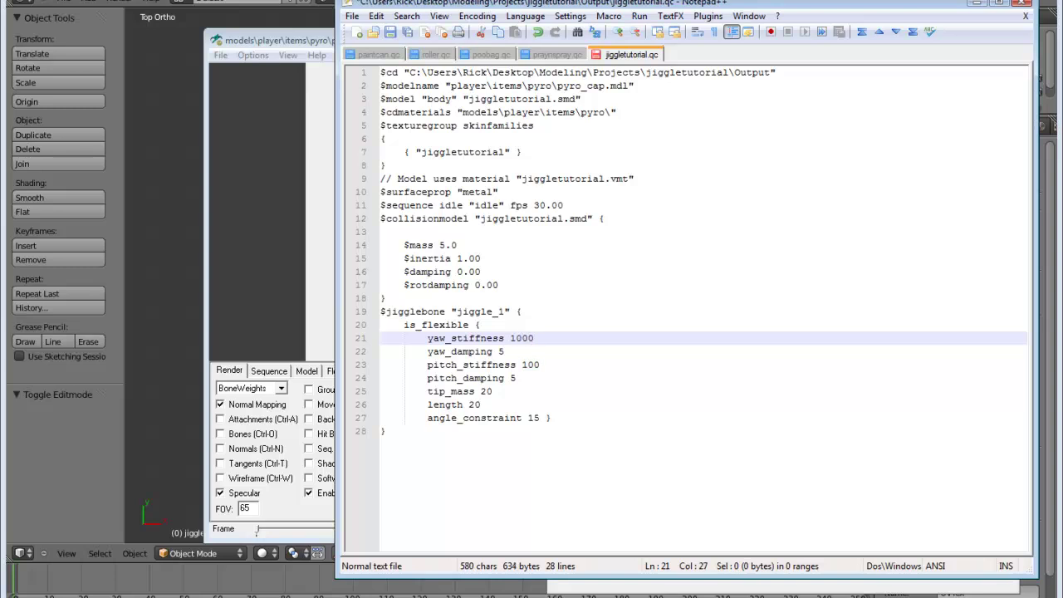
left_click(390, 32)
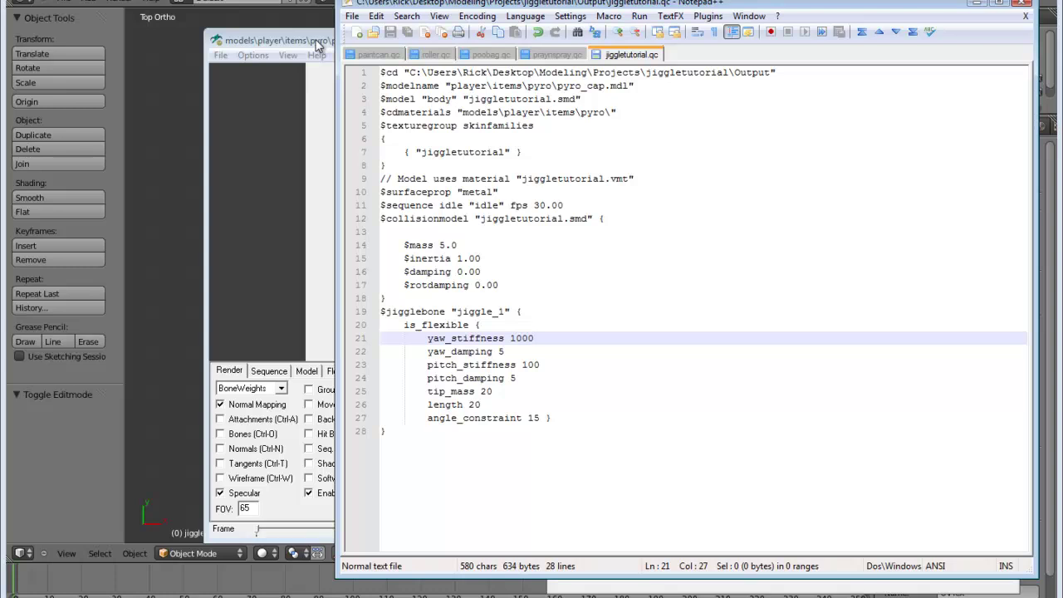
- Recompile with yaw_stiffness 1000 and rotate the cap in HLMV to watch it jiggle
key("alt+Tab")
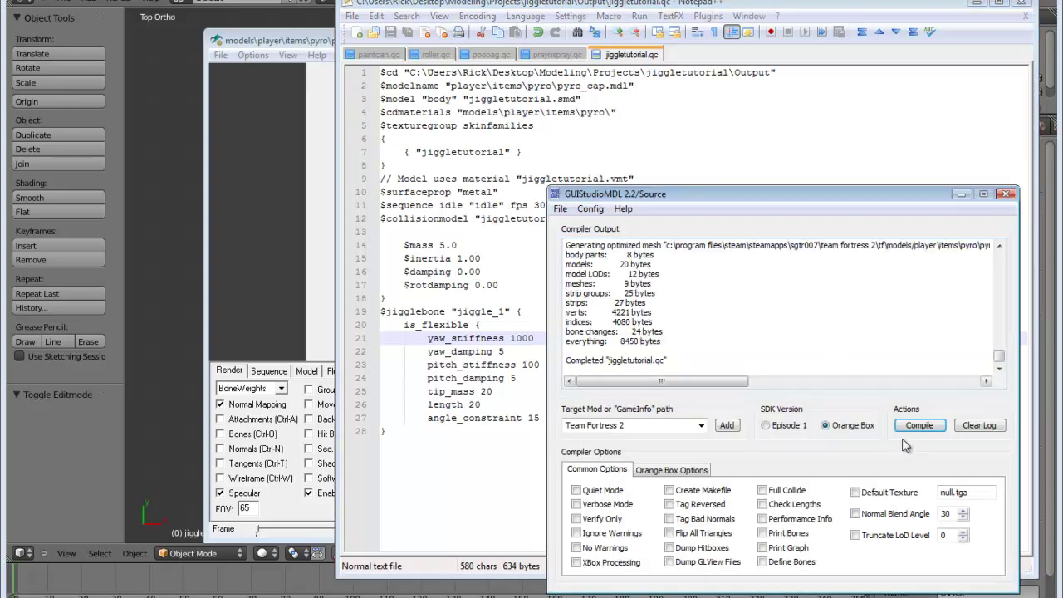
key("Return")
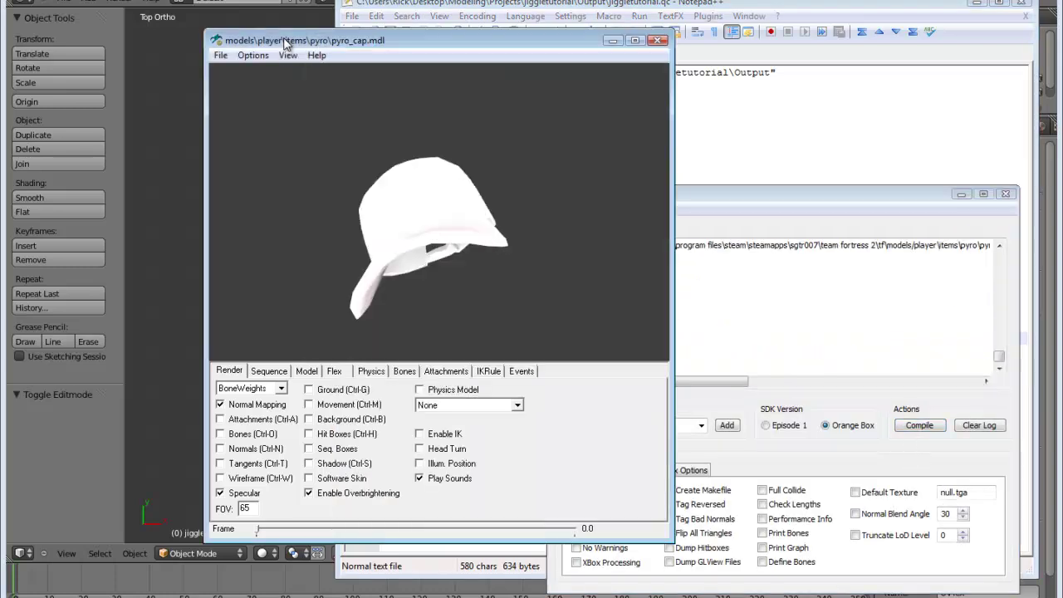
left_click(408, 234)
mouse_move(441, 272)
left_mouse_down()
mouse_move(451, 273)
mouse_move(440, 274)
mouse_move(451, 274)
mouse_move(449, 287)
mouse_move(432, 282)
mouse_move(436, 256)
mouse_move(453, 274)
left_mouse_up()
- In the .qc, highlight the yaw_stiffness 1000 and pitch_stiffness 100 lines
left_click(474, 5)
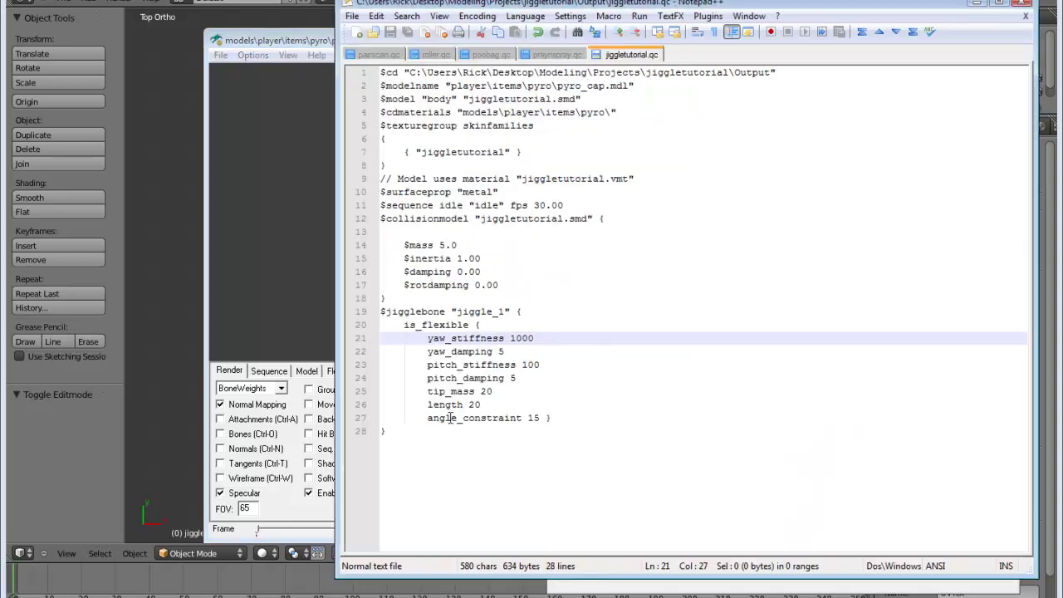
left_click_drag(426, 338, 535, 338)
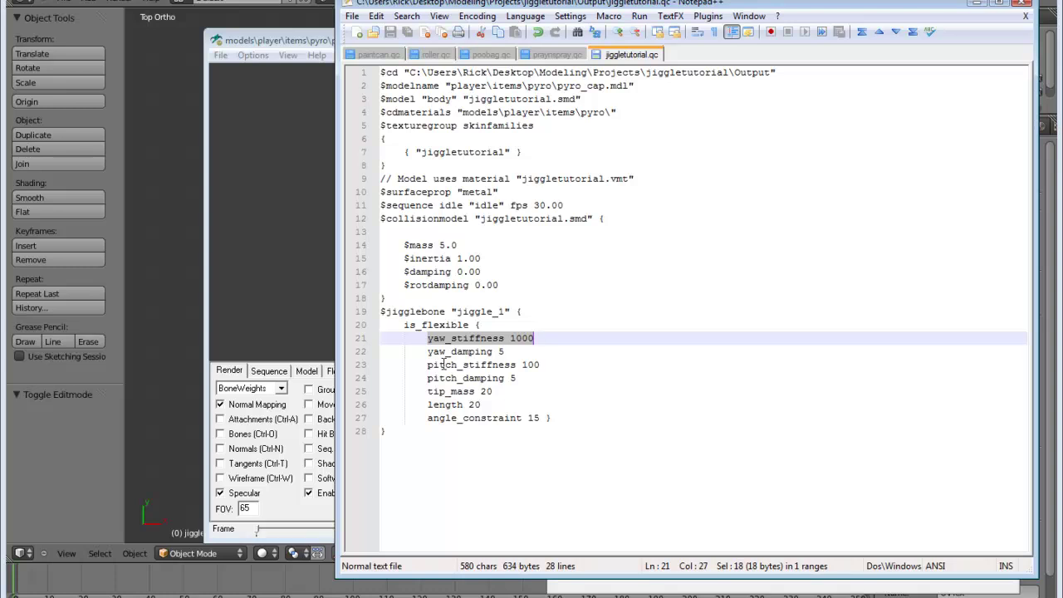
left_click_drag(428, 364, 545, 365)
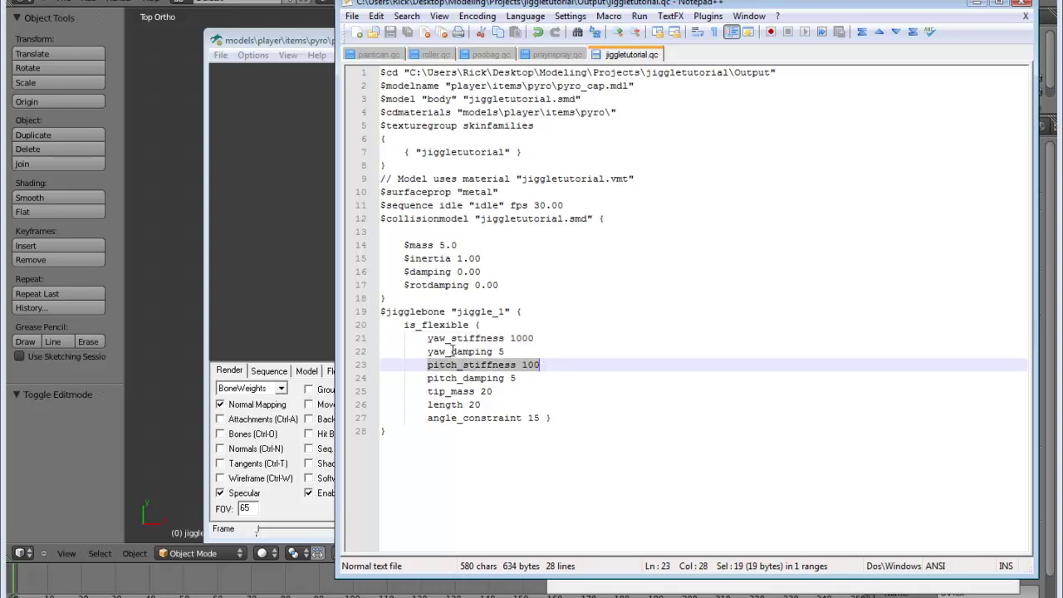
- Rotate the cap in HLMV twice more to test the jiggle, then return to the .qc
left_click(290, 45)
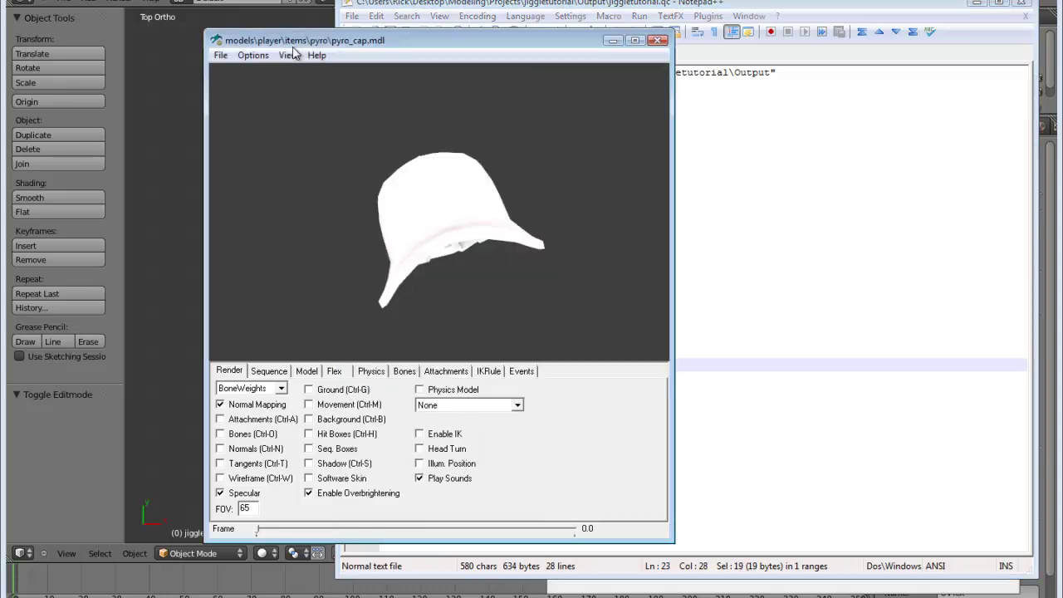
mouse_move(492, 240)
left_mouse_down()
mouse_move(477, 237)
mouse_move(494, 237)
left_mouse_up()
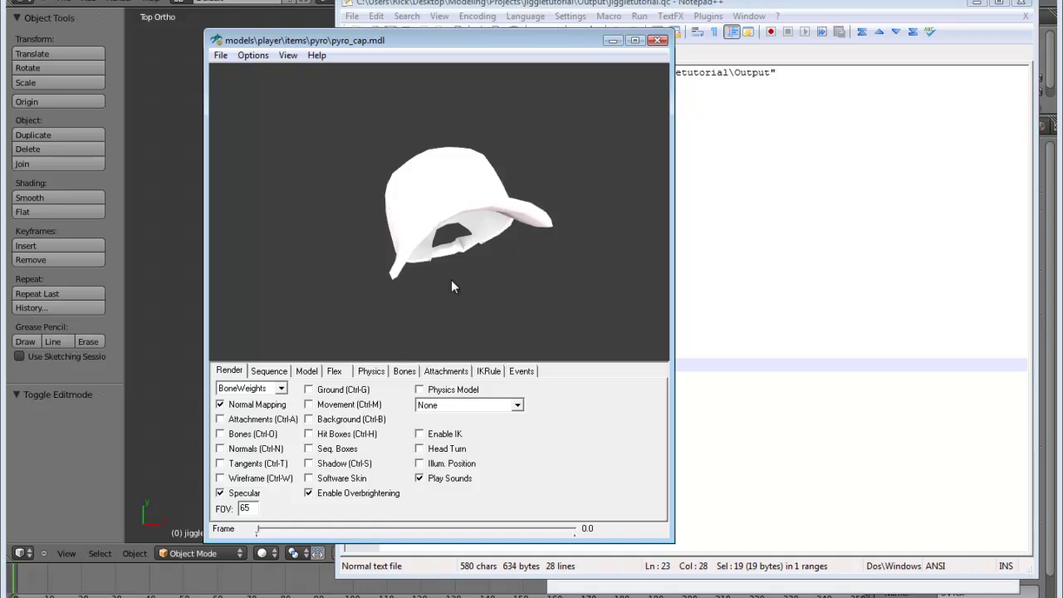
left_click_drag(452, 284, 449, 306)
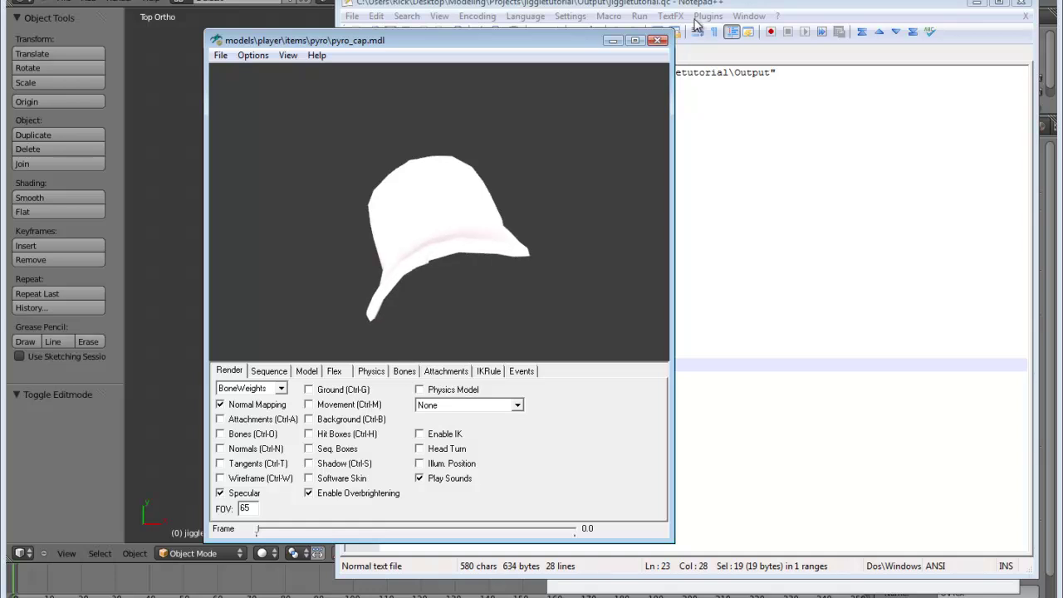
left_click(688, 7)
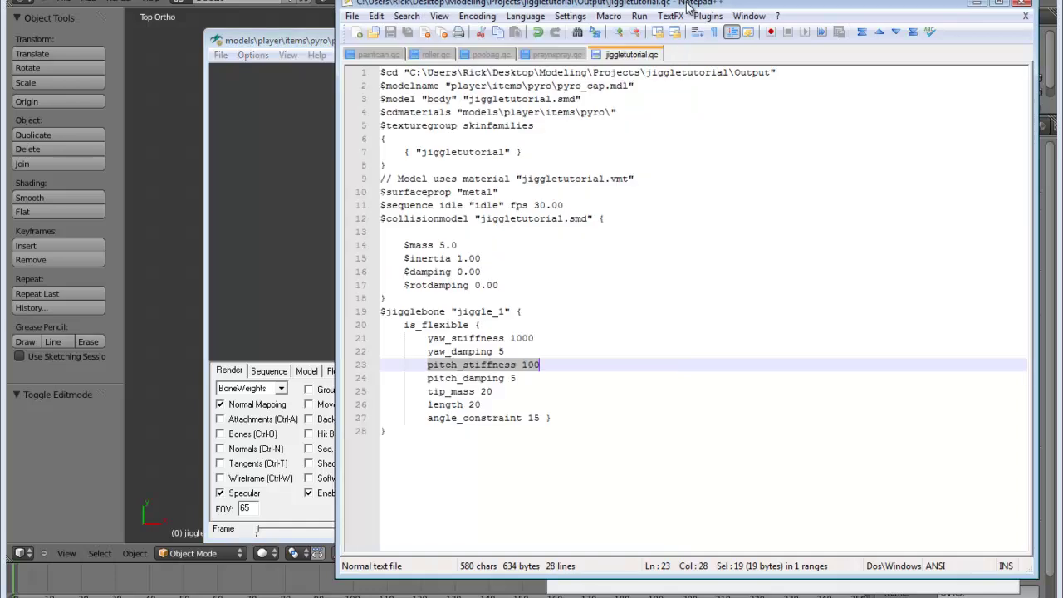
- Set jiggle_1's yaw_stiffness to 100 and yaw_damping to 1, and save the .qc
left_click(539, 337)
key("BackSpace")
left_click(527, 352)
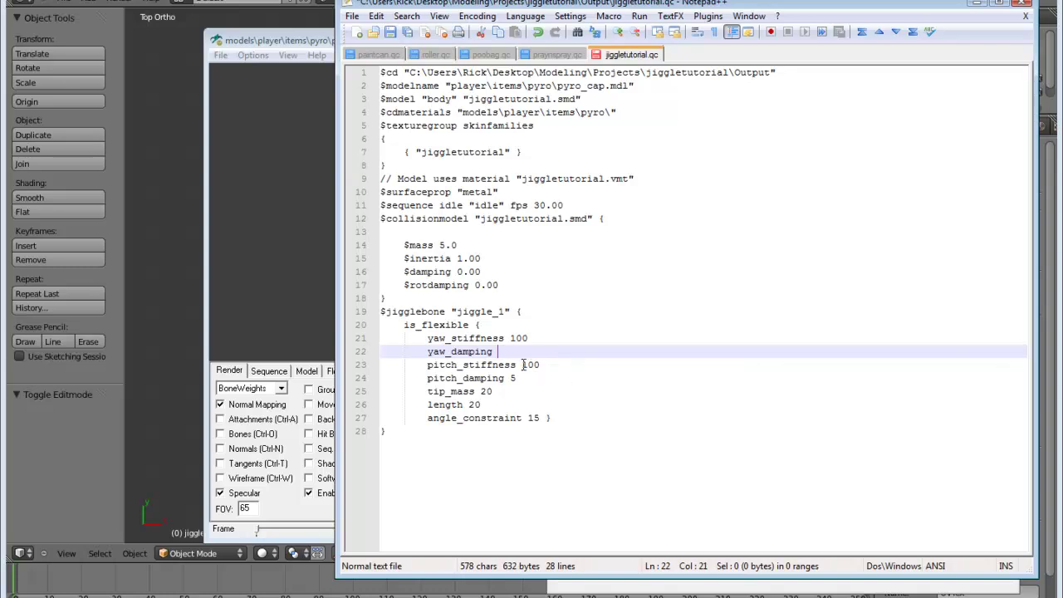
left_click(389, 35)
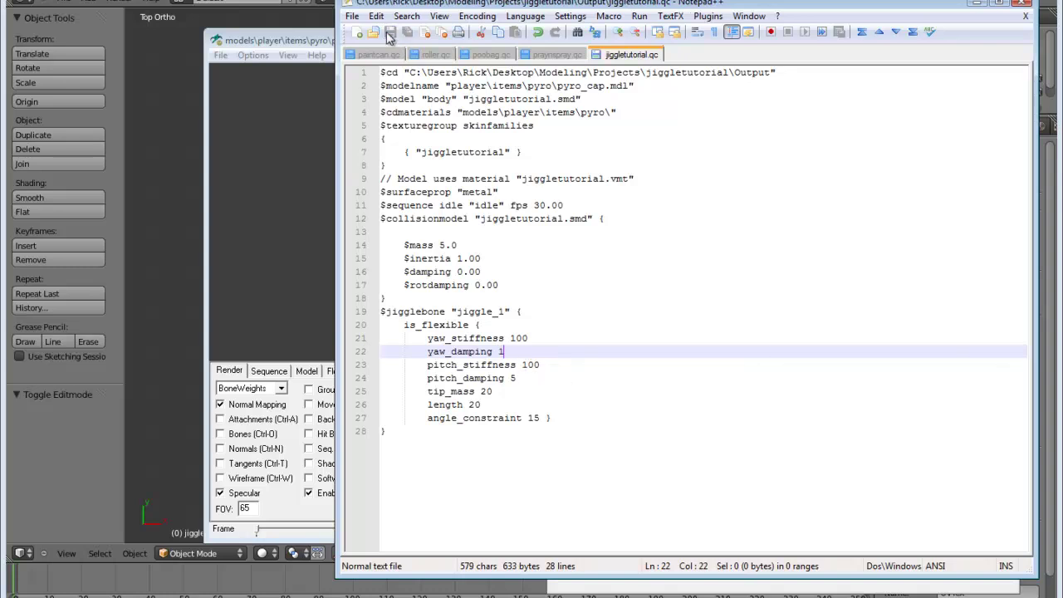
left_click(306, 43)
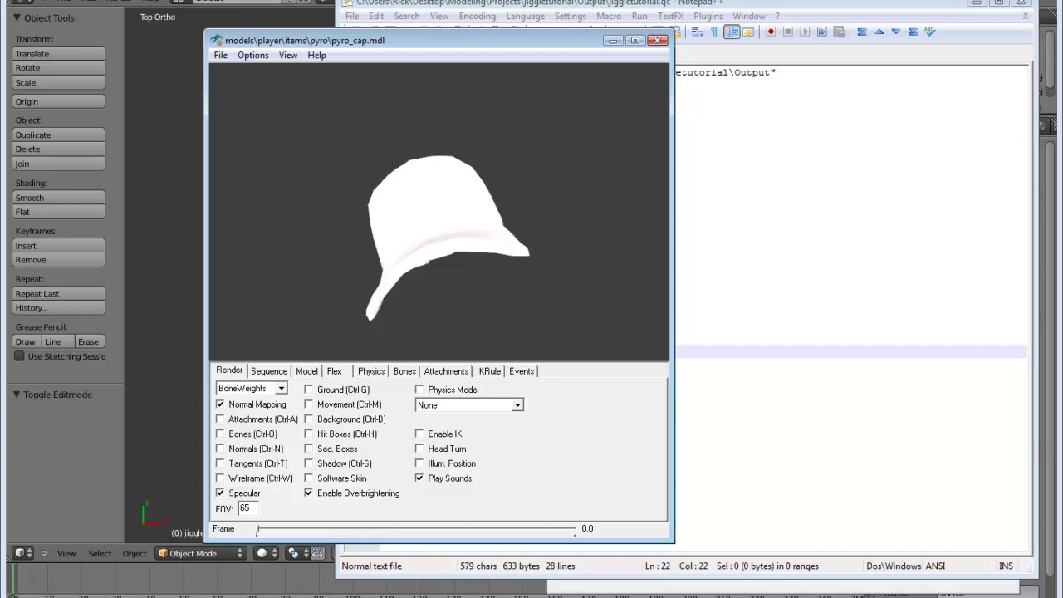
- Recompile with the softer yaw settings and turn the cap in HLMV to check its jiggle
key("alt+Tab")
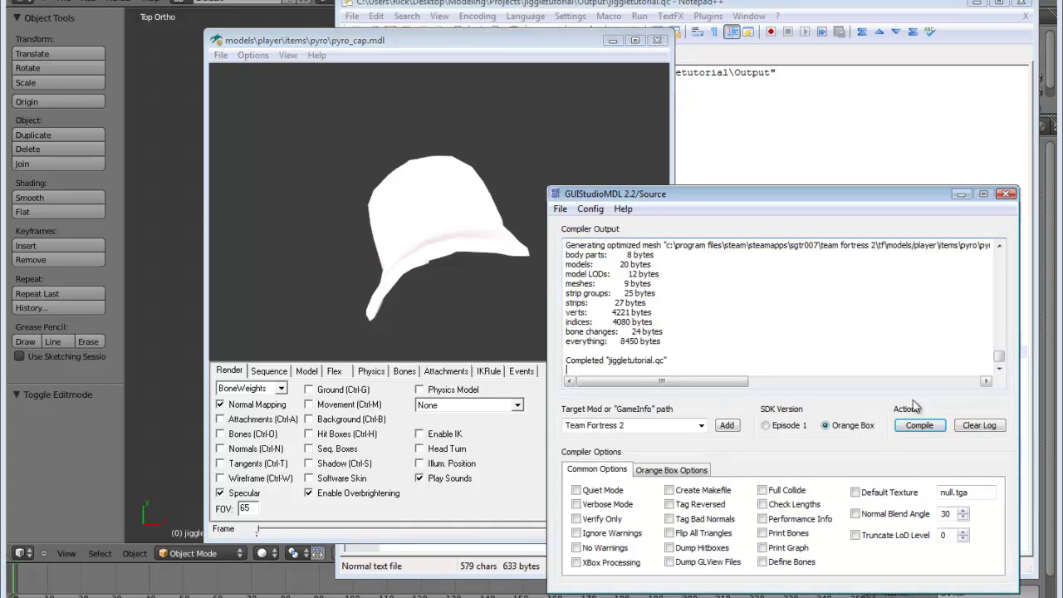
left_click(406, 43)
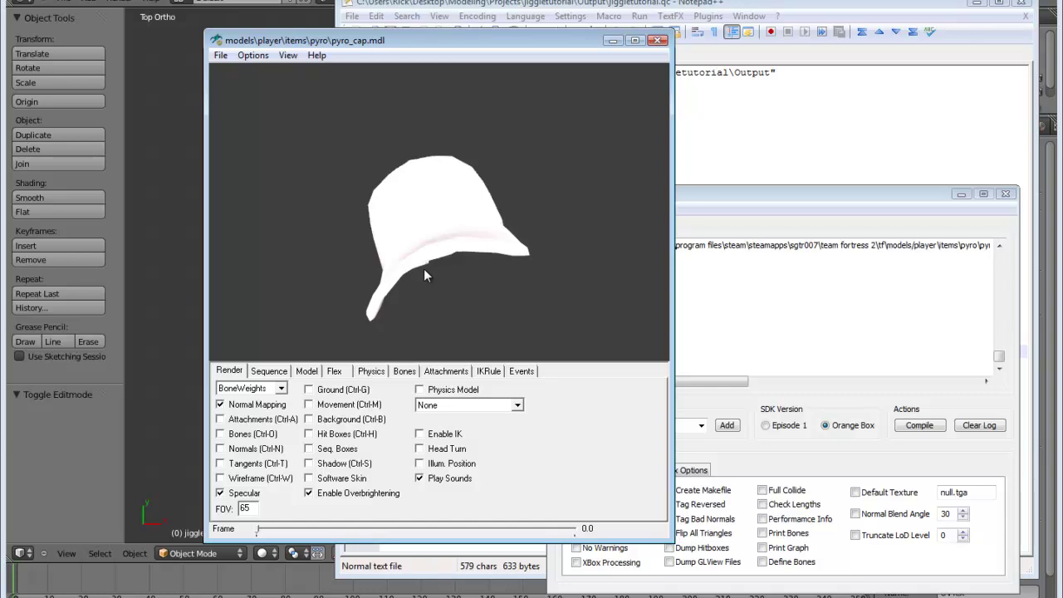
left_click_drag(423, 268, 554, 227)
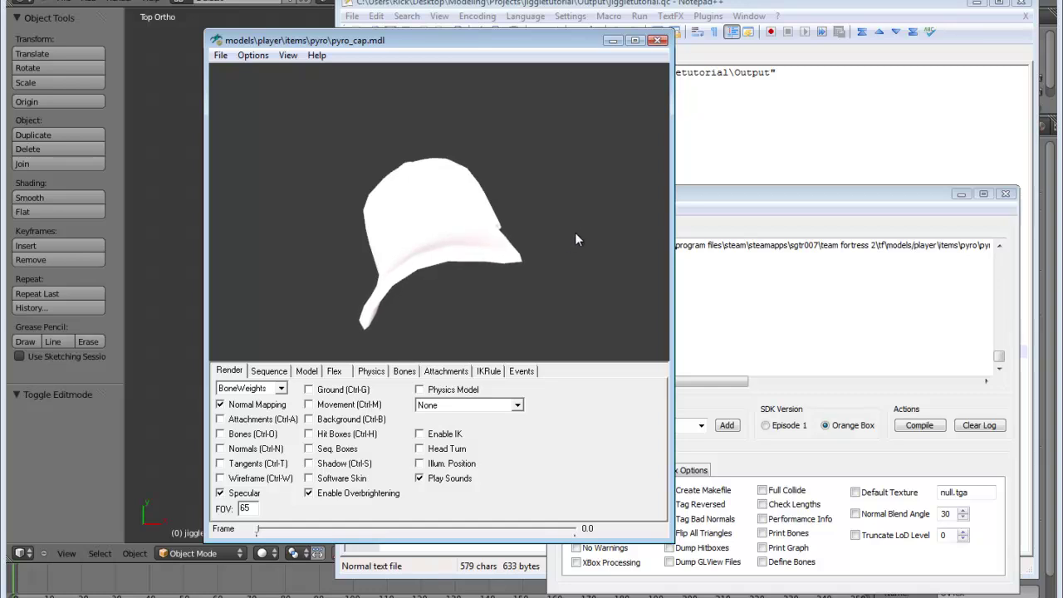
left_click_drag(496, 252, 499, 263)
- Change jiggle_1's yaw_damping from 1 back to 5
left_click(631, 12)
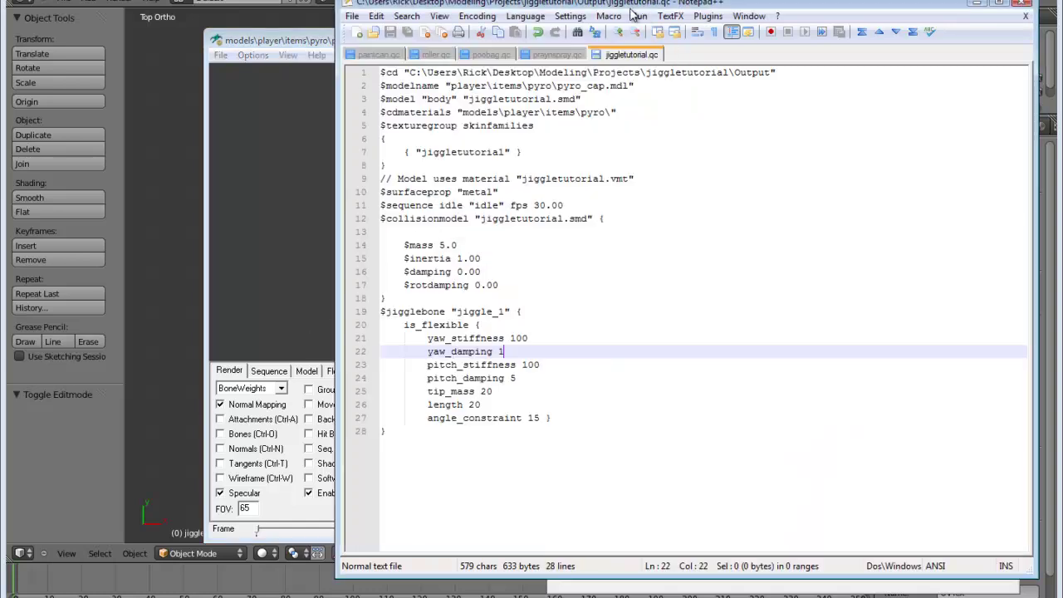
key("BackSpace")
type("5")
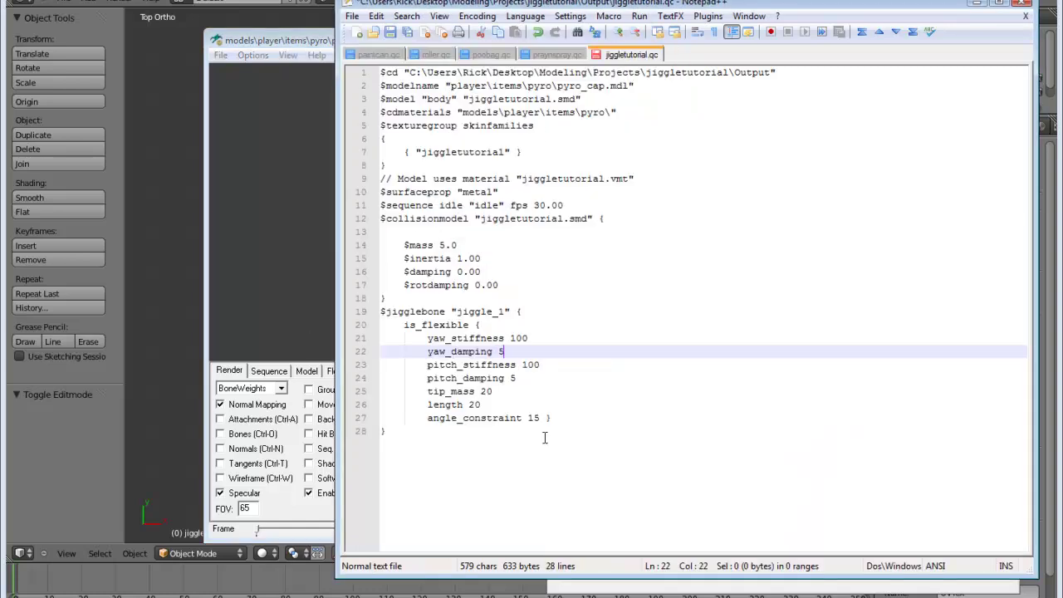
- Raise angle_constraint from 15 to 90, save the .qc, and recompile jiggletutorial.qc
left_click(427, 420)
left_click_drag(427, 419, 539, 423)
left_click(536, 418)
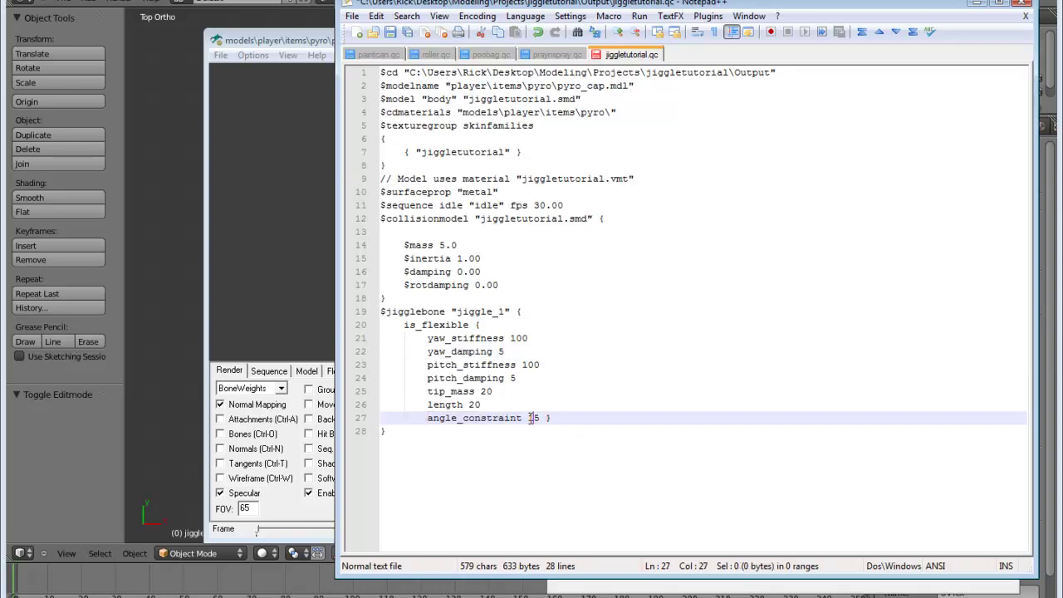
left_click_drag(539, 420, 522, 419)
left_click(387, 34)
key("alt+Tab")
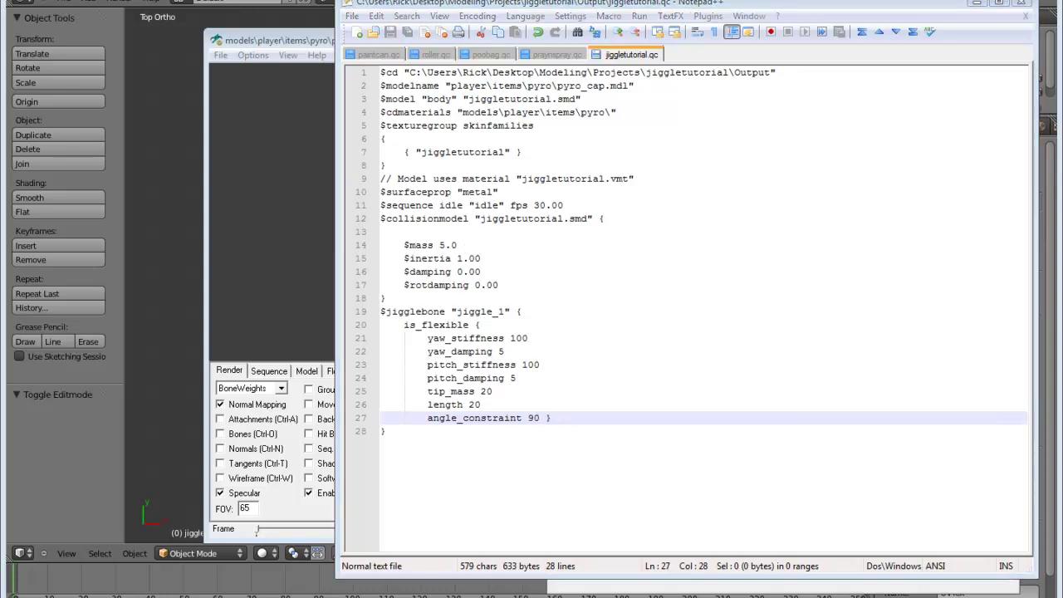
left_click(920, 425)
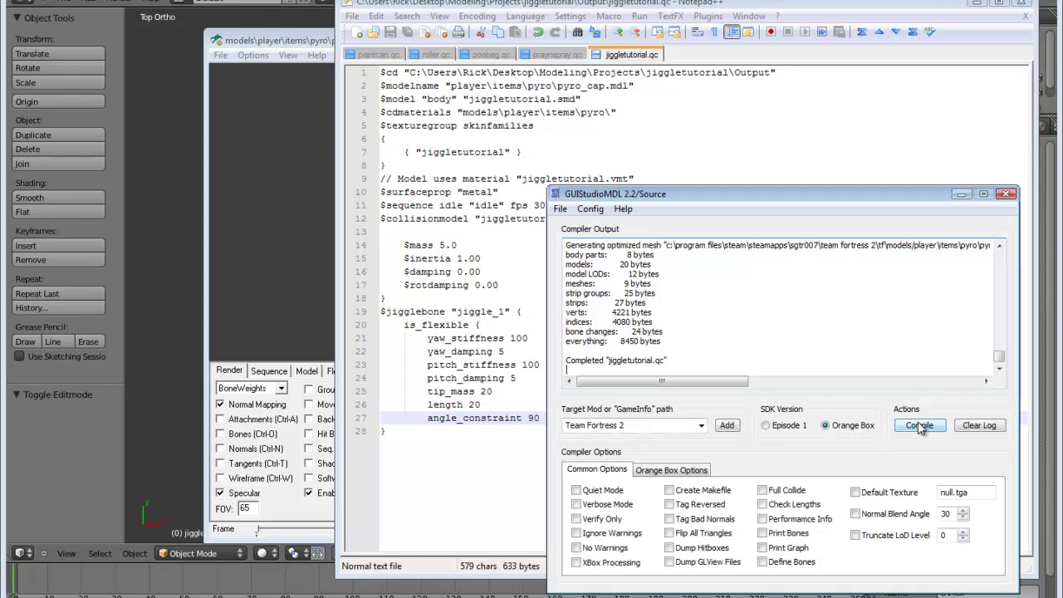
- Swing the recompiled cap hard in HLMV to test the 90 angle constraint, then return to the .qc
left_click(295, 77)
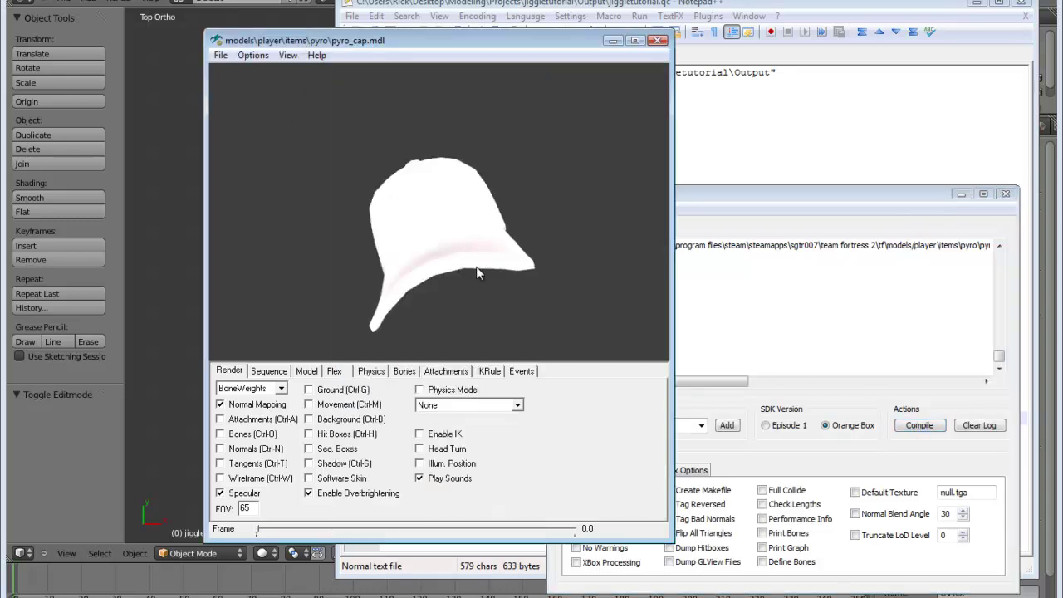
mouse_move(477, 273)
left_mouse_down()
mouse_move(488, 269)
mouse_move(483, 239)
mouse_move(490, 274)
mouse_move(499, 243)
mouse_move(516, 286)
mouse_move(512, 267)
mouse_move(514, 276)
mouse_move(462, 272)
mouse_move(505, 268)
mouse_move(488, 262)
mouse_move(484, 239)
mouse_move(490, 287)
mouse_move(482, 279)
mouse_move(501, 277)
mouse_move(430, 310)
mouse_move(501, 299)
mouse_move(489, 244)
mouse_move(500, 282)
mouse_move(473, 255)
mouse_move(491, 271)
left_mouse_up()
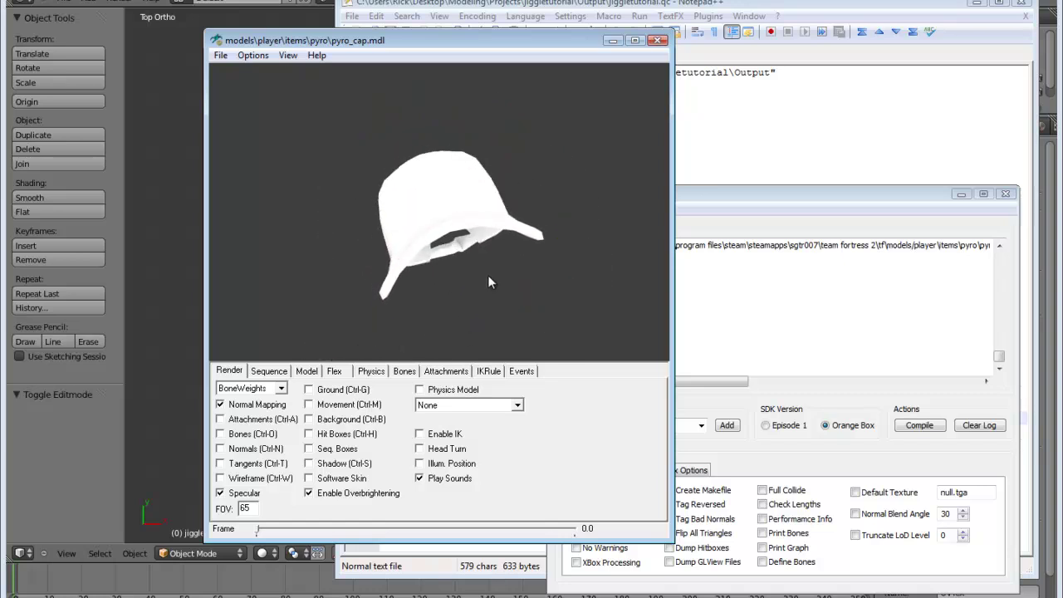
left_click_drag(465, 235, 482, 208)
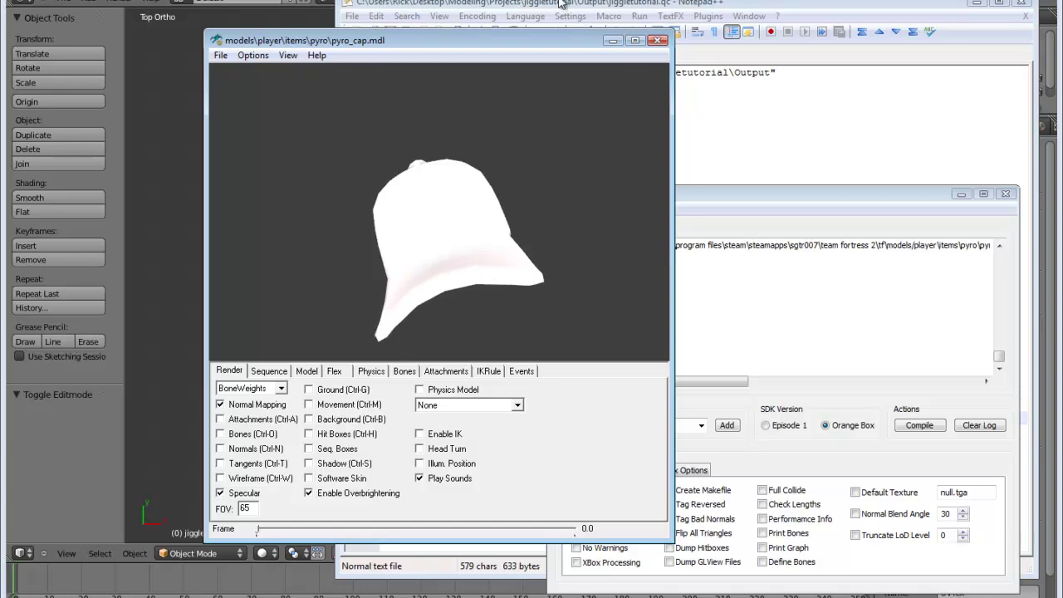
left_click(560, 4)
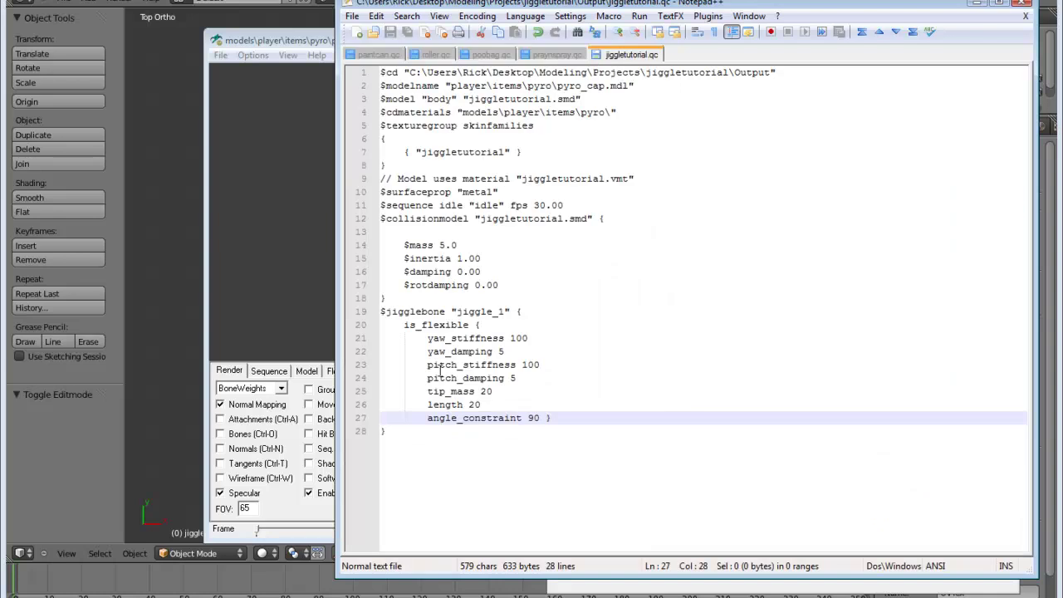
- Save jiggletutorial.qc with the jiggle_1 is_flexible settings left unchanged
left_click_drag(427, 328, 471, 326)
left_click(527, 324)
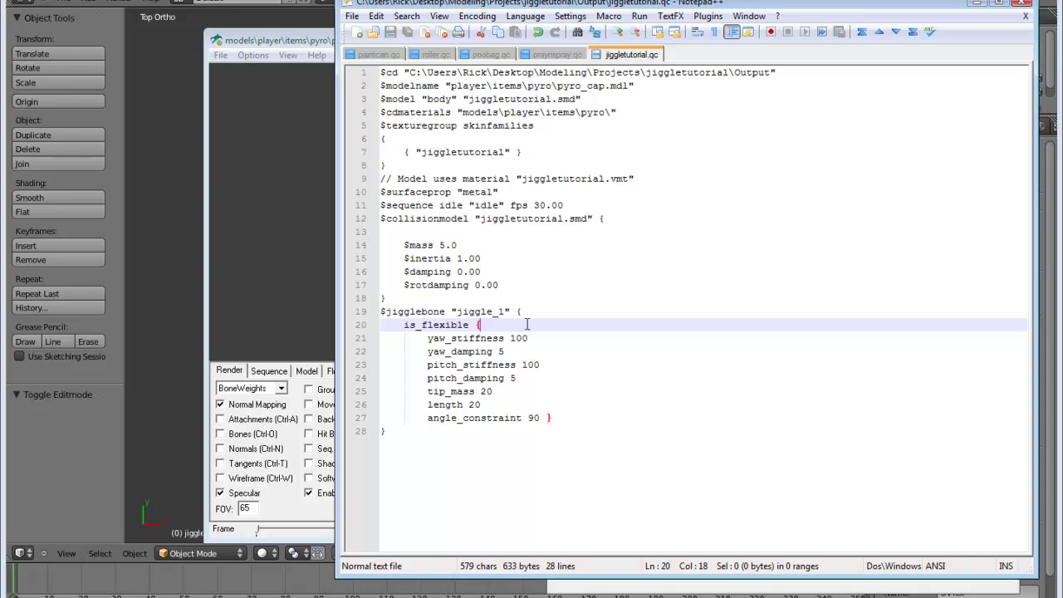
left_click(390, 33)
- Rotate pyro_cap.mdl back and forth in the model viewer to watch the cap jiggle
key("alt+Tab")
left_click_drag(488, 292, 475, 273)
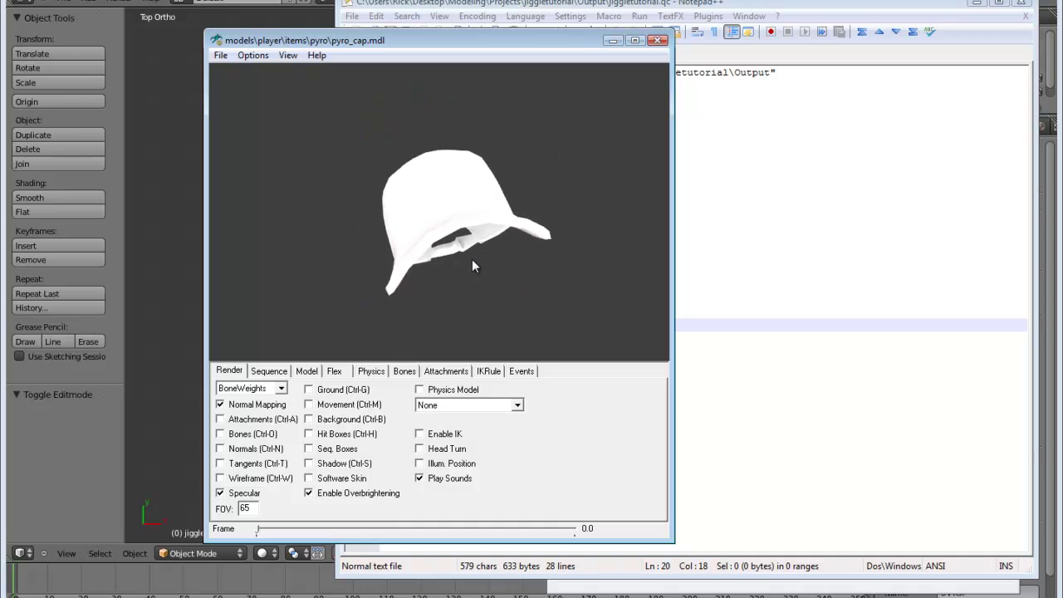
left_click_drag(472, 259, 474, 277)
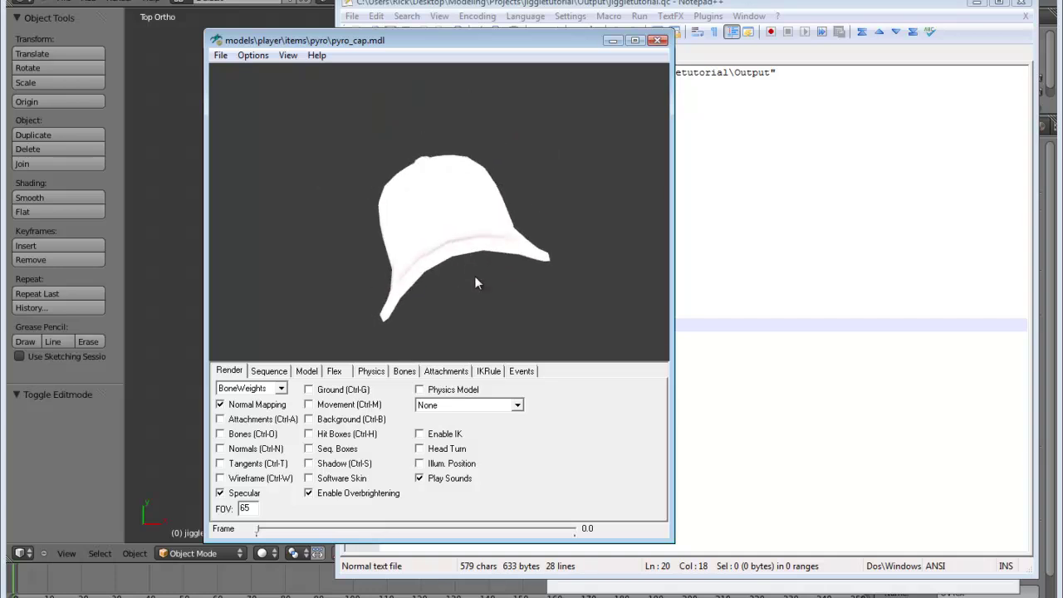